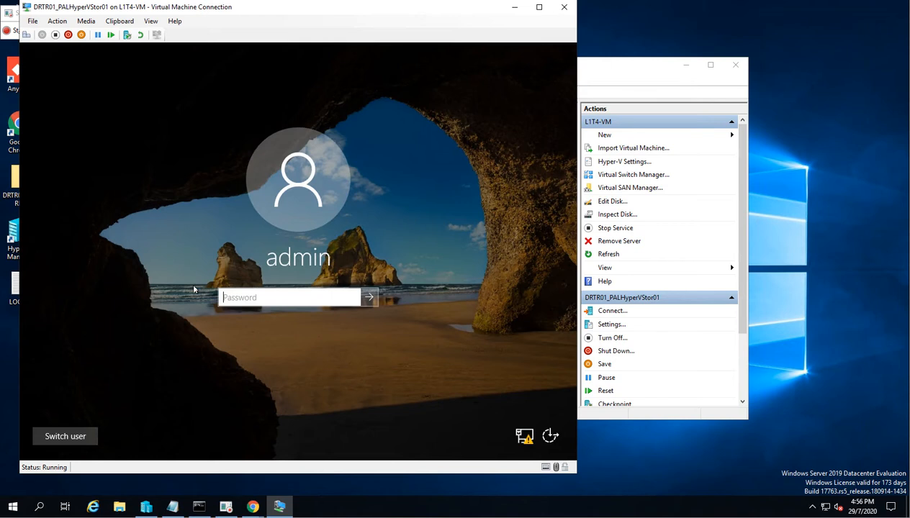
Sign in to the DRTR01_PALHyperVStor01 virtual machine with the admin account password and open This PC in its File Explorer
type("********")
key("Return")
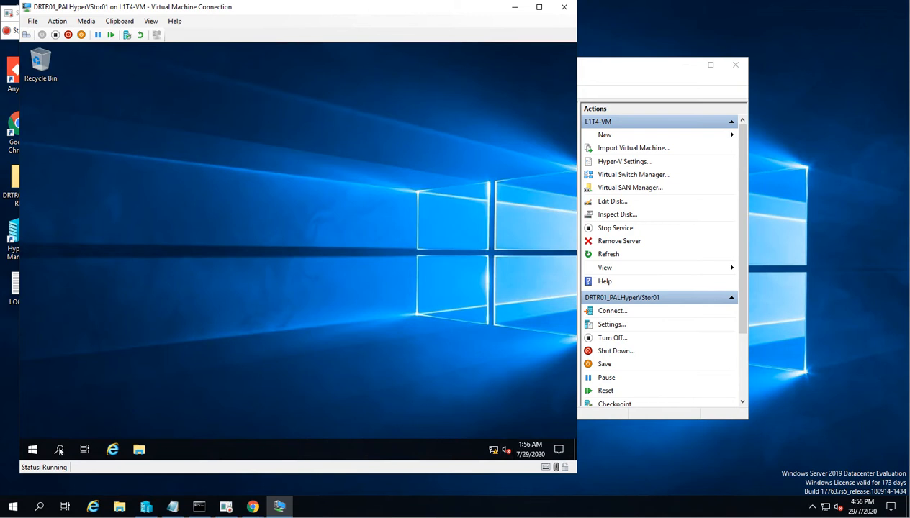
left_click(33, 449)
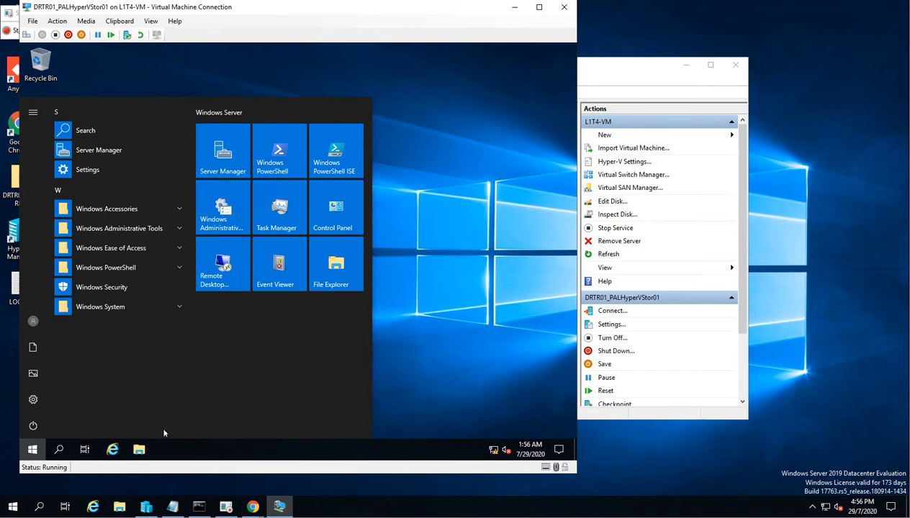
left_click(139, 451)
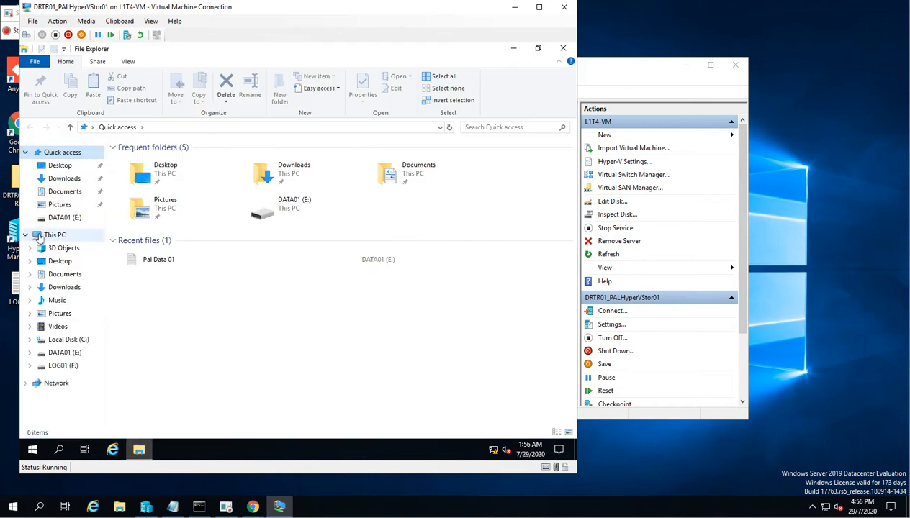
left_click(40, 236)
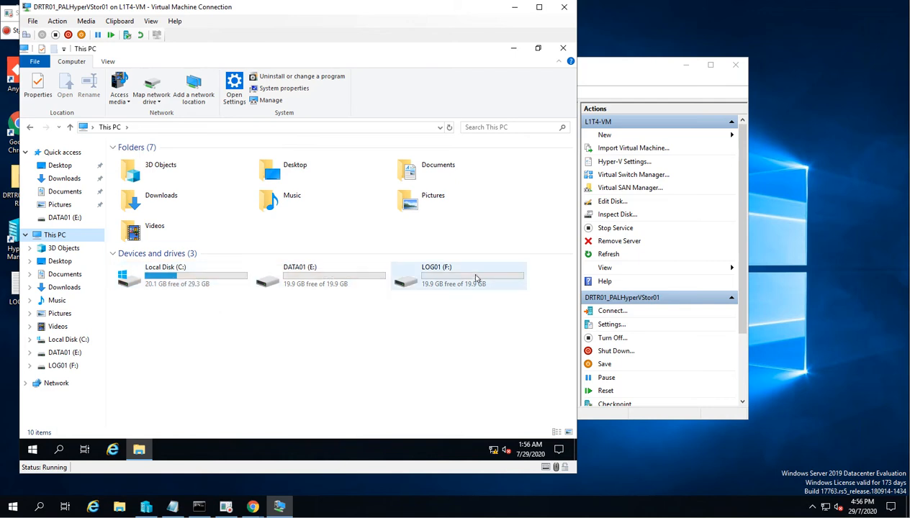
Examine the files on DATA01 (E:) and the LOG01 (F:) drive entry, and close File Explorer
double_click(307, 280)
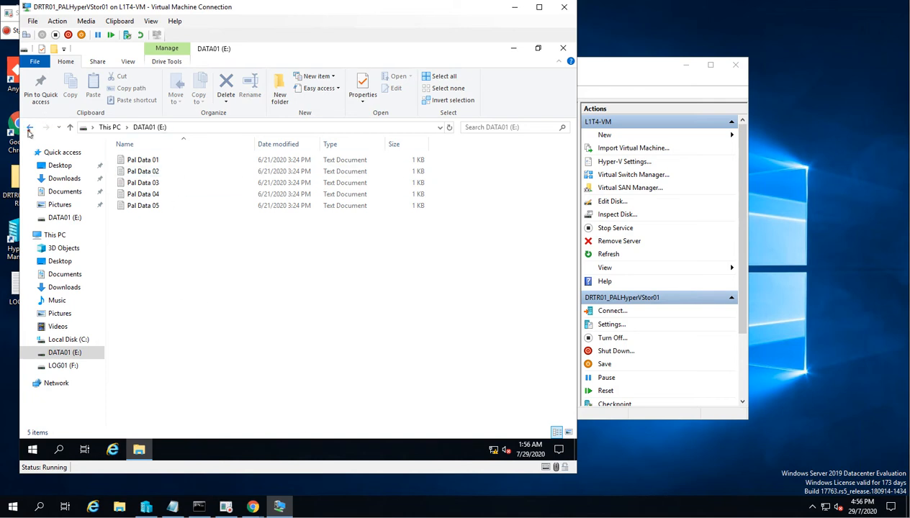
left_click(30, 127)
left_click(464, 280)
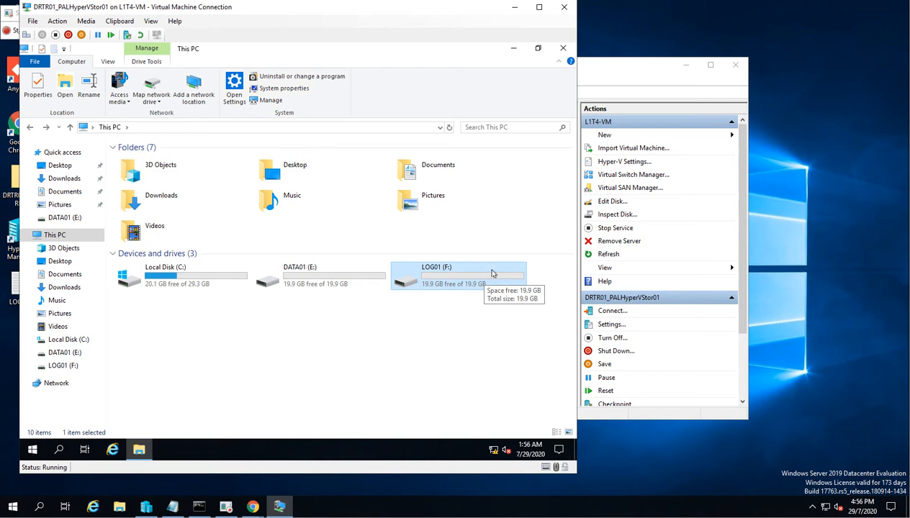
left_click(297, 275)
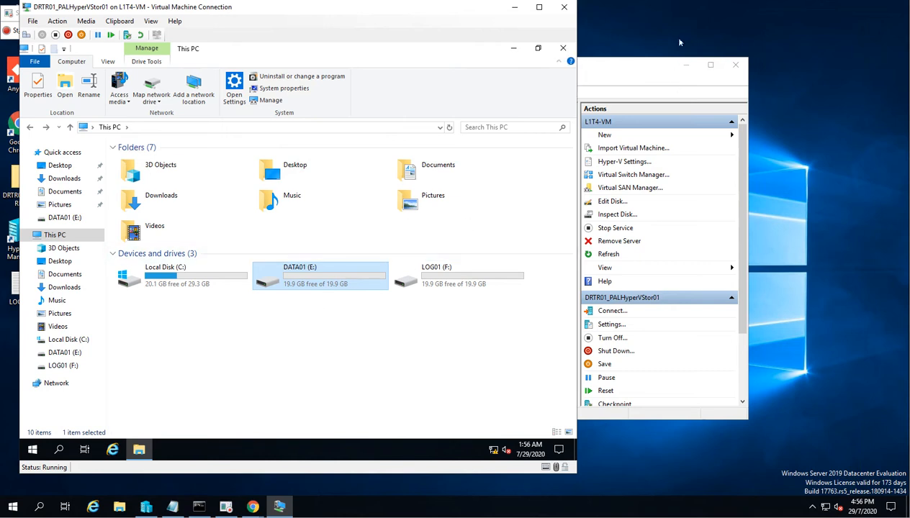
left_click(563, 49)
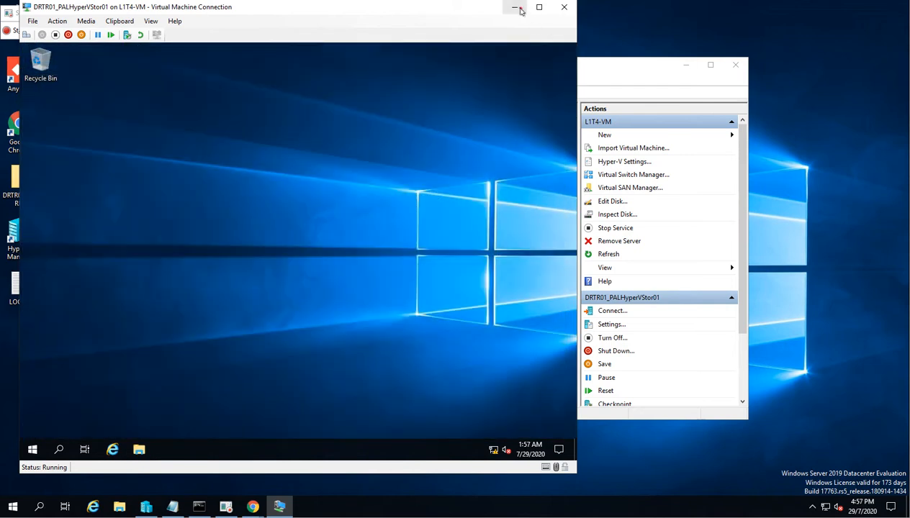
Minimize the DRTR01_PALHyperVStor01 connection and connect to the DRTR01_PALHyperVStor02 virtual machine, moving its window clear of the desktop icons
left_click(516, 8)
left_click(337, 181)
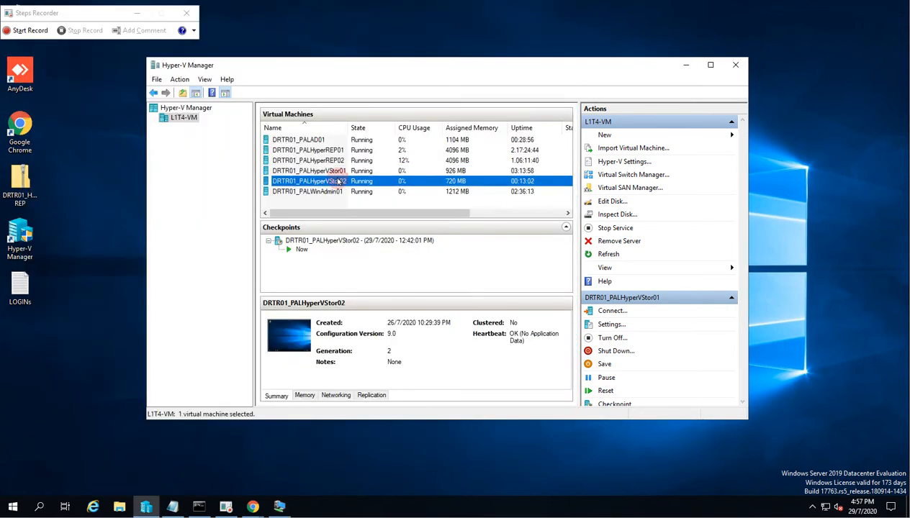
double_click(337, 181)
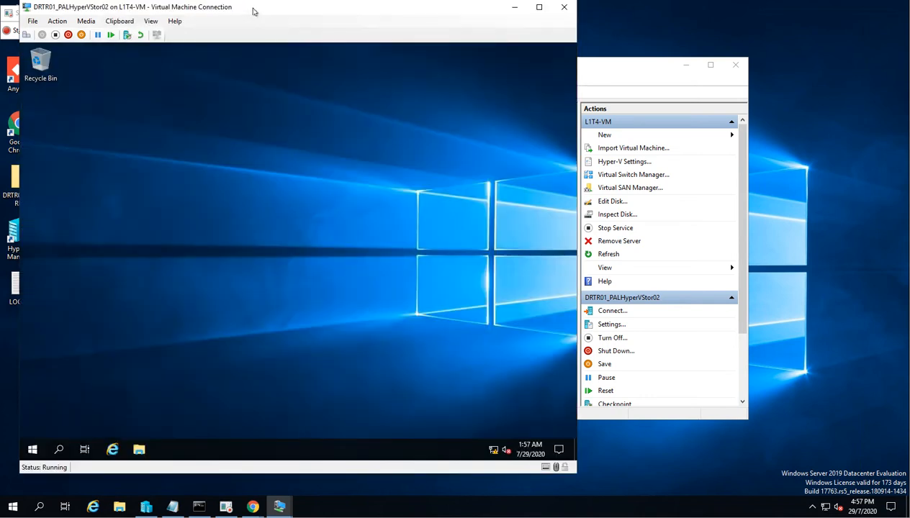
left_click_drag(254, 13, 374, 28)
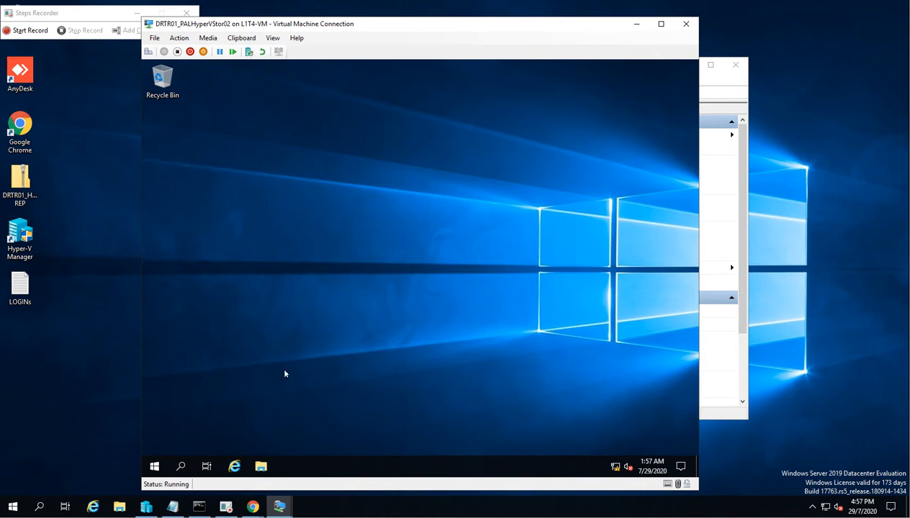
Open Server Manager in DRTR01_PALHyperVStor02, dismiss the Windows Admin Center notice, and enlarge the Server Manager window
left_click(155, 466)
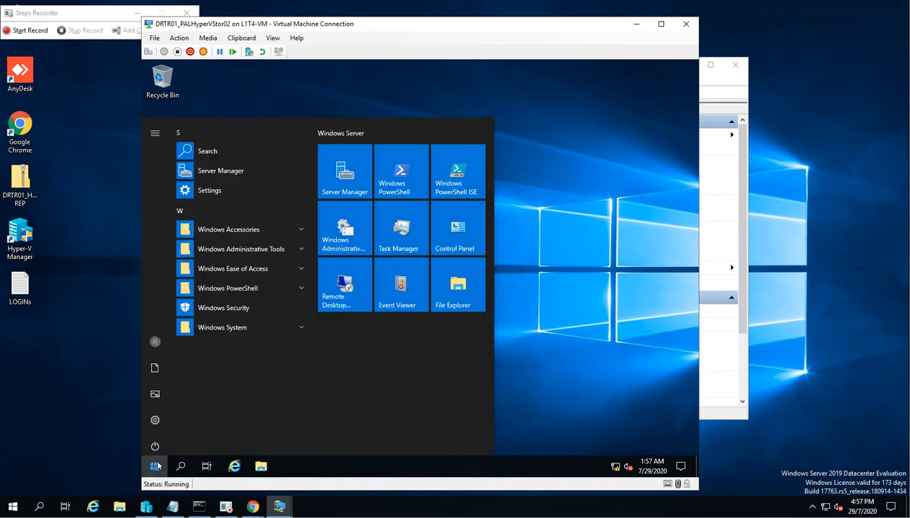
left_click(344, 167)
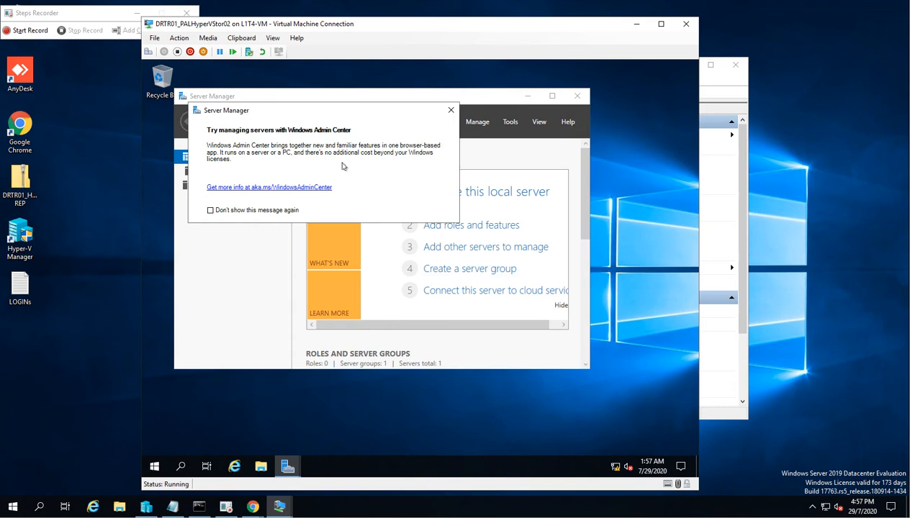
left_click(449, 113)
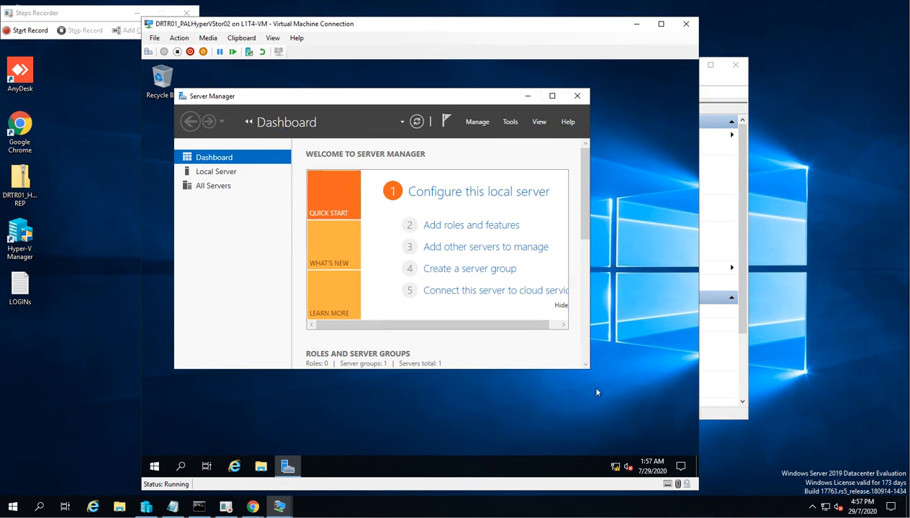
left_click_drag(587, 369, 686, 431)
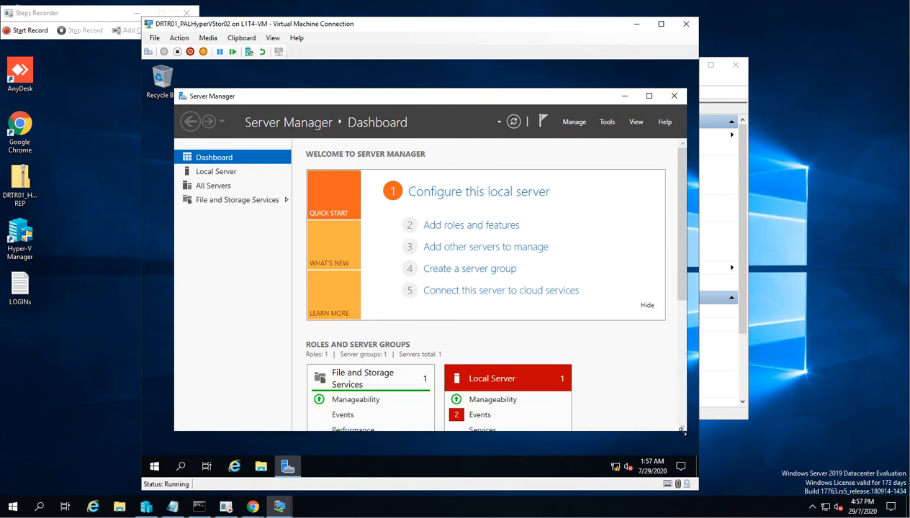
Start adding roles and features on PALHyperVStor02.pal.net and advance to feature selection without adding any server roles
left_click(471, 230)
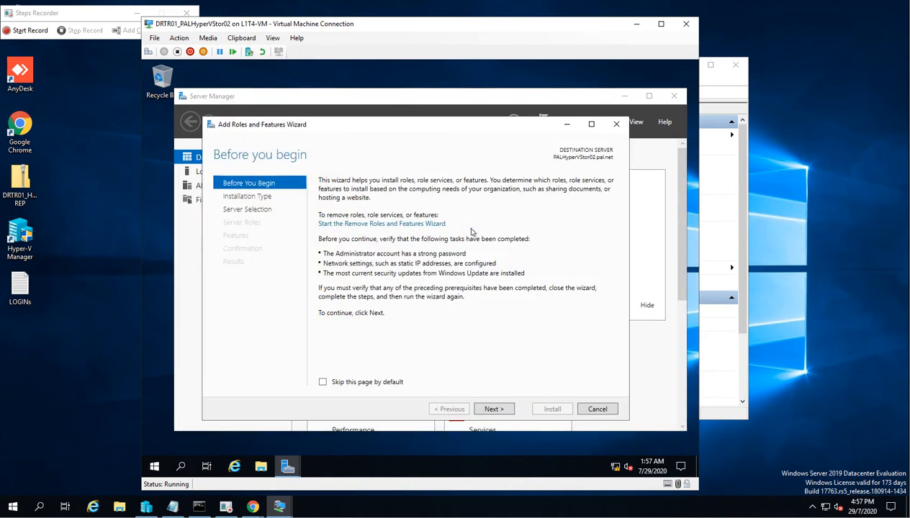
left_click(492, 408)
left_click(492, 408)
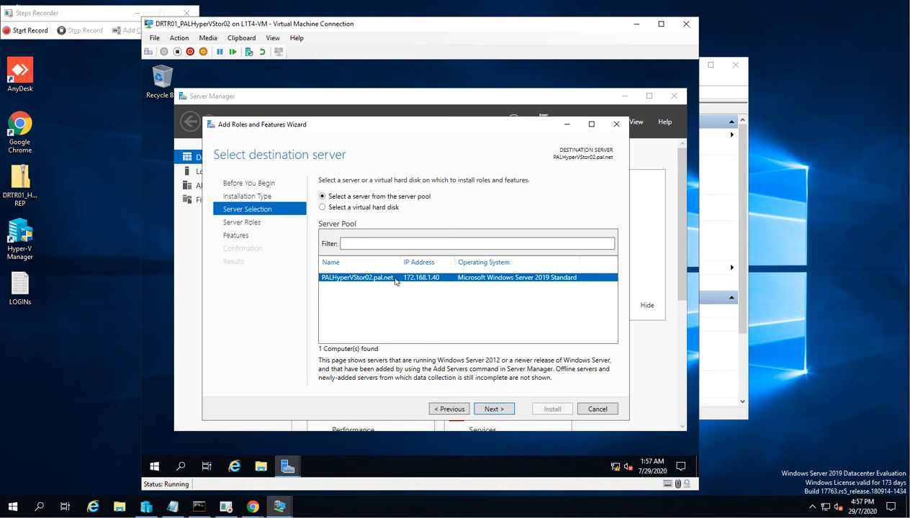
left_click(493, 409)
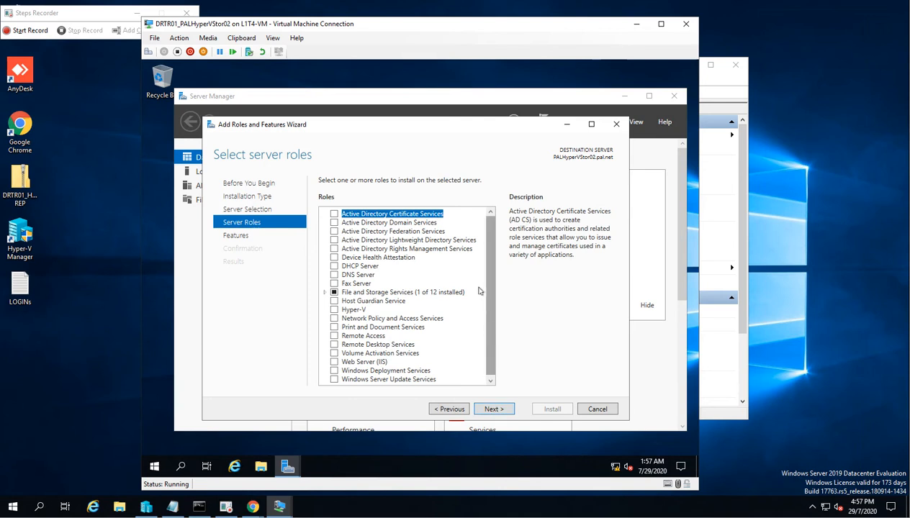
left_click(481, 409)
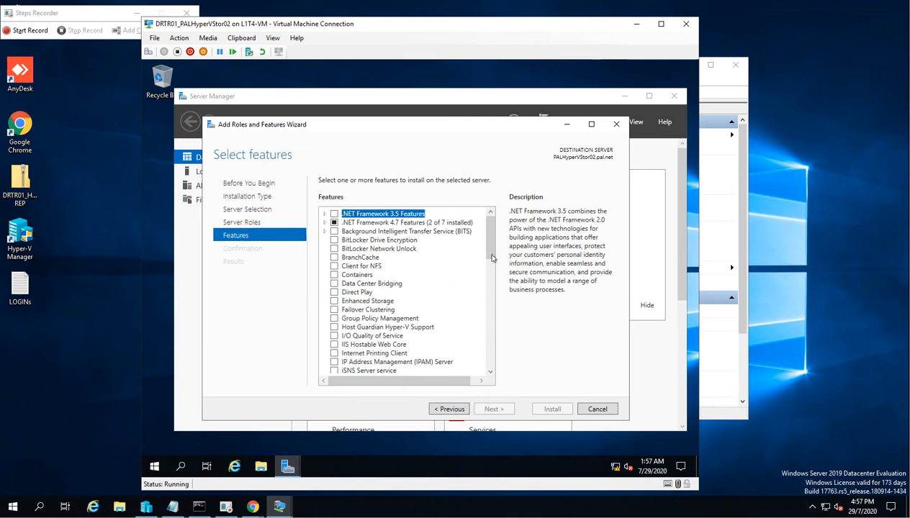
Select the Storage Replica feature with its required management tools and proceed to the installation confirmation
left_click_drag(486, 259, 491, 317)
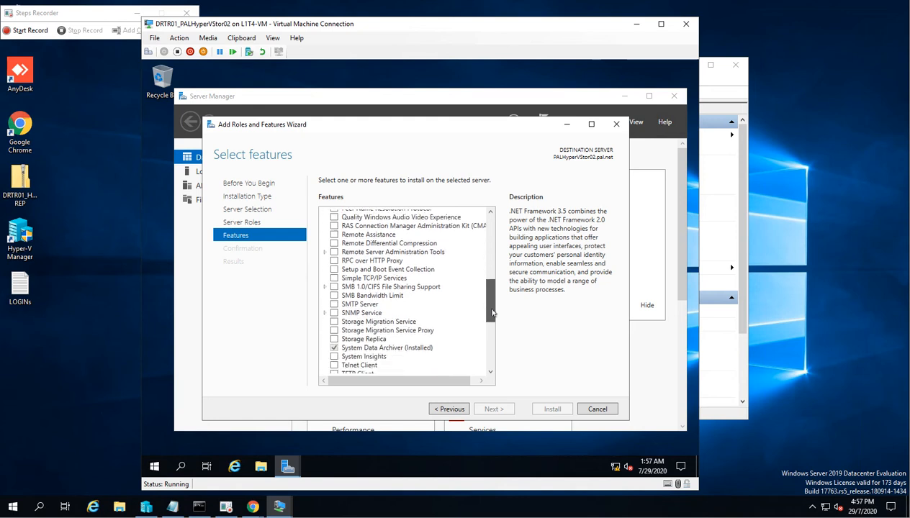
left_click(333, 339)
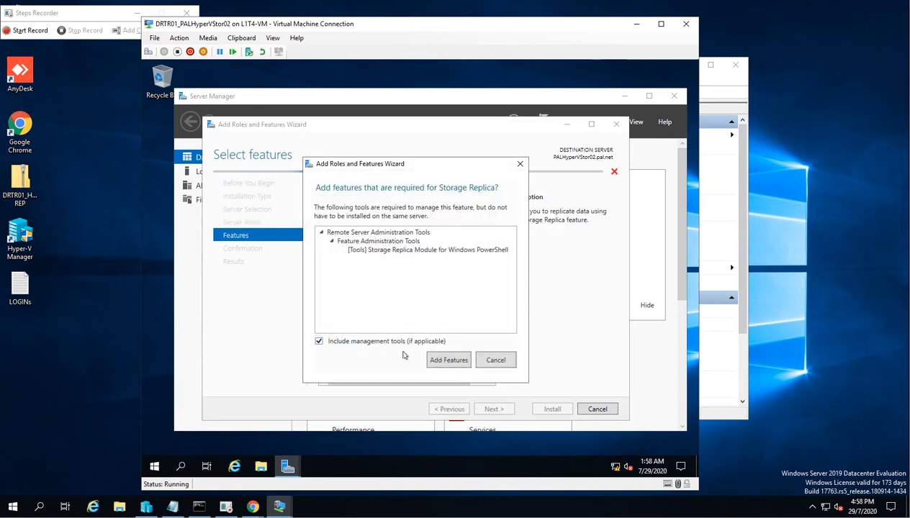
left_click(453, 359)
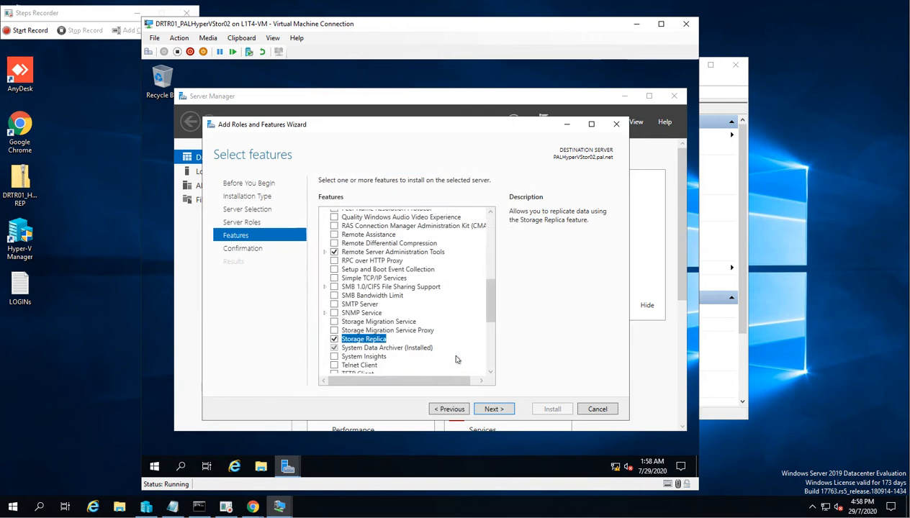
left_click(494, 408)
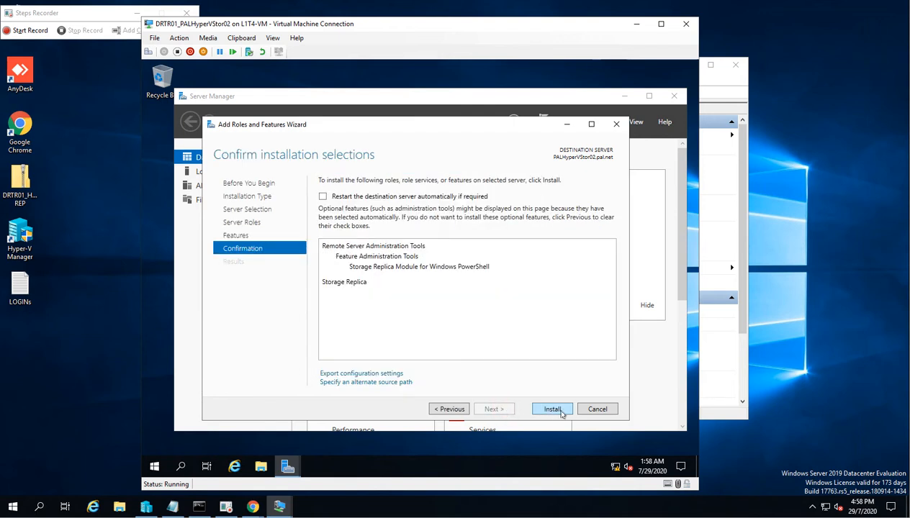
Allow automatic restart of the destination server and install the Storage Replica feature
left_click(440, 198)
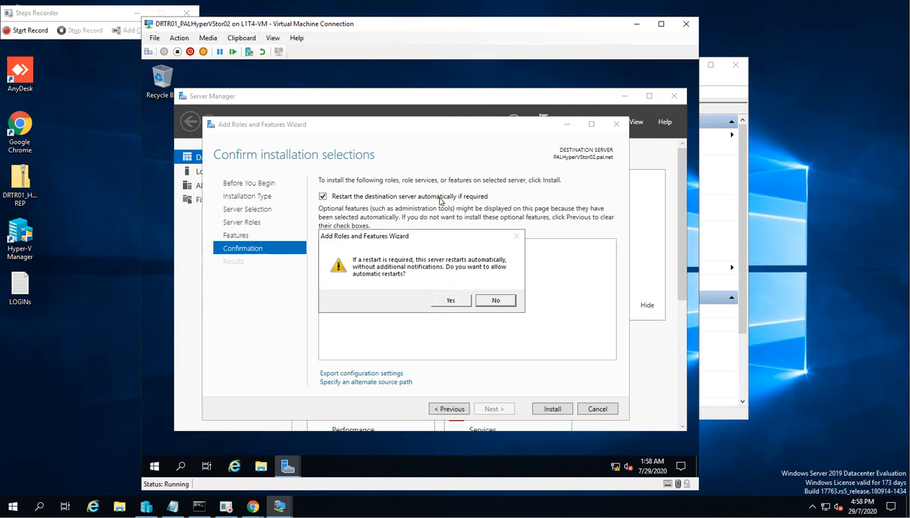
left_click(448, 299)
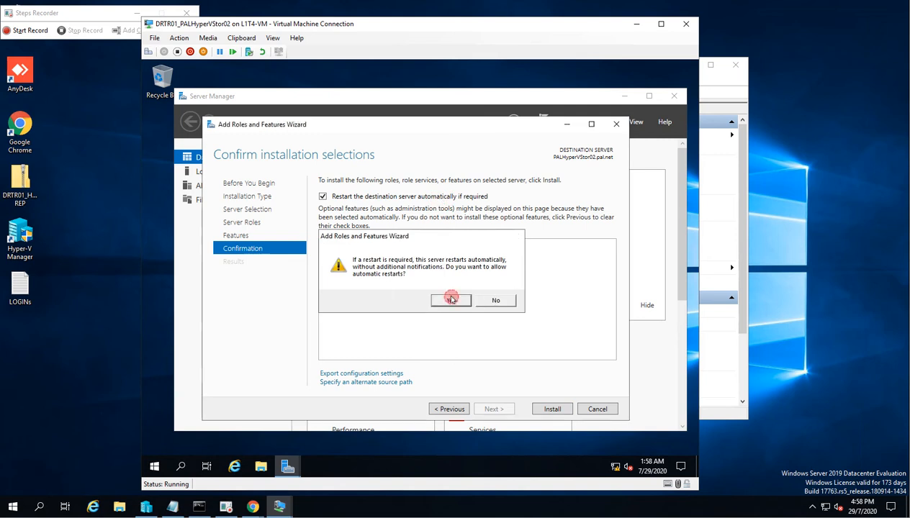
left_click(552, 408)
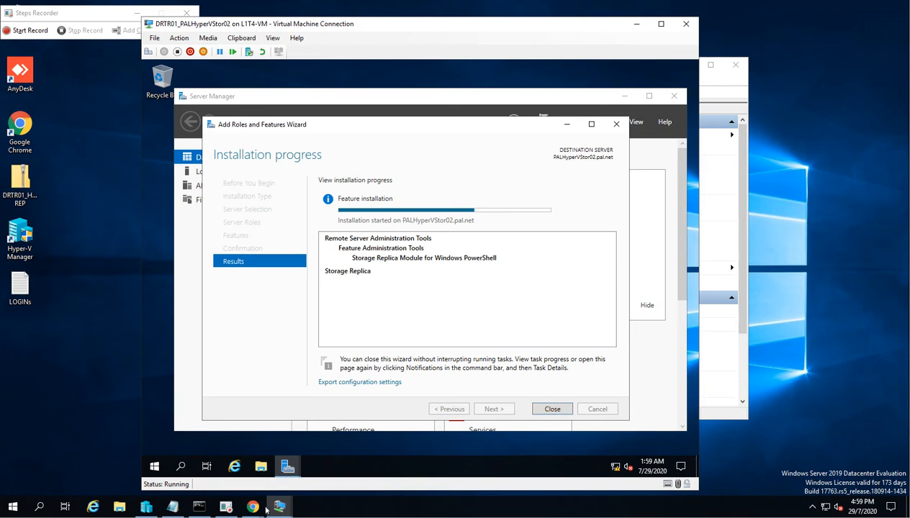
mouse_move(253, 506)
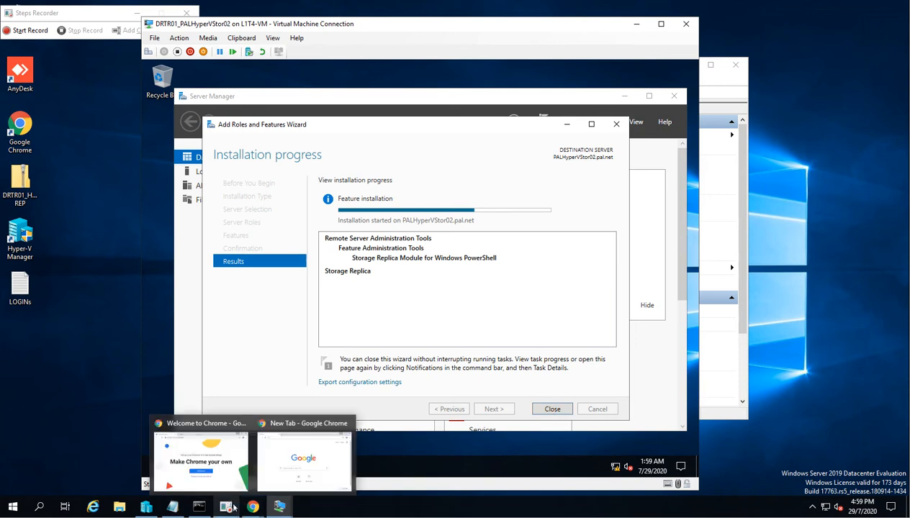
mouse_move(225, 506)
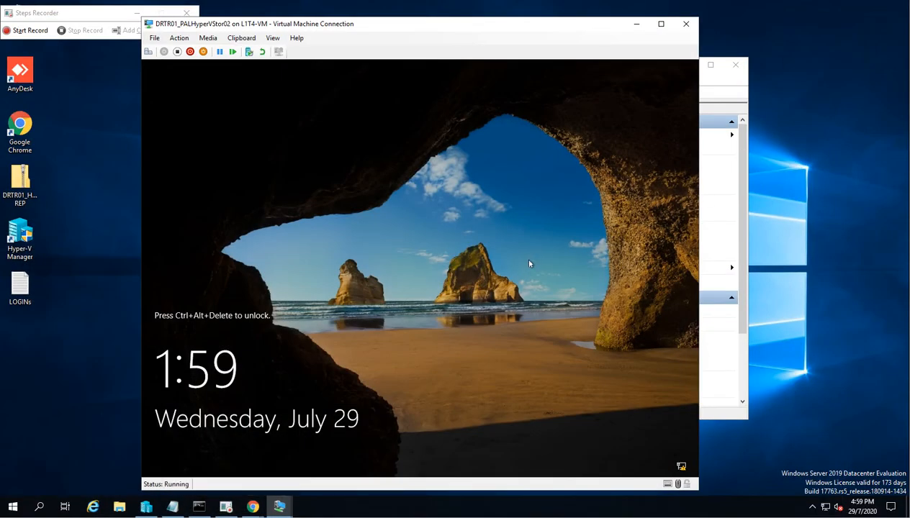
Unlock the restarted DRTR01_PALHyperVStor02 virtual machine and sign in with the admin account password
left_click(148, 52)
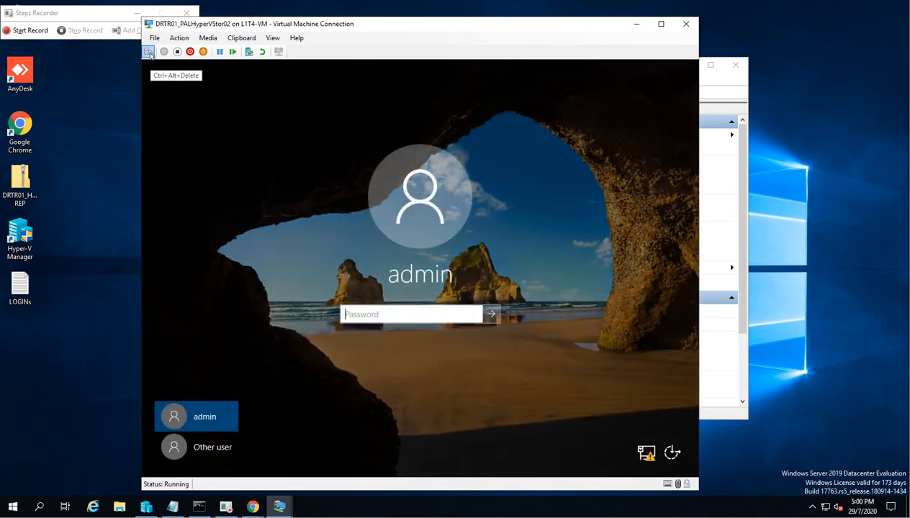
type("••••••")
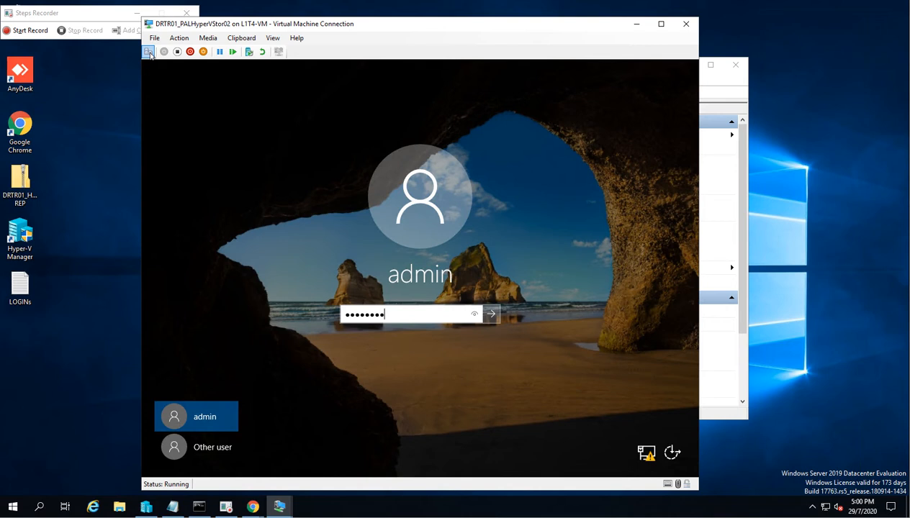
key("Return")
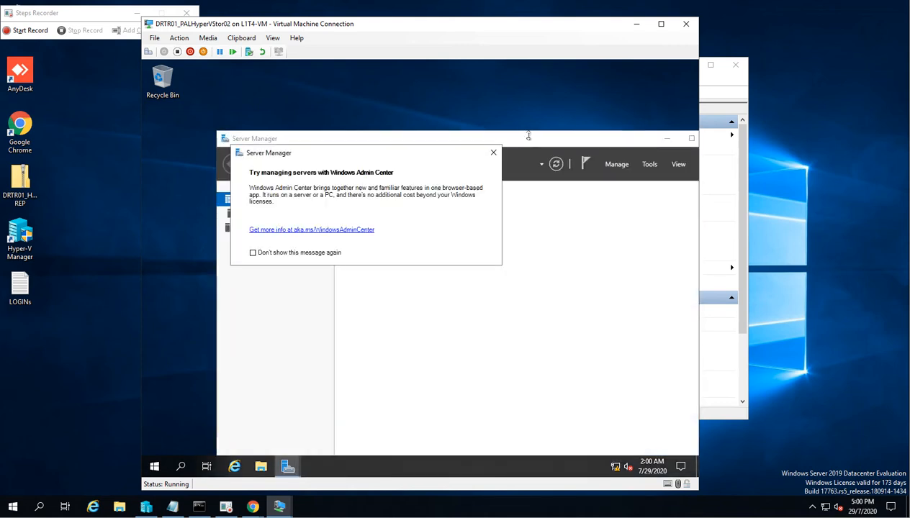
Dismiss the Windows Admin Center notice and check Server Manager's notifications for the installation task status
left_click(493, 153)
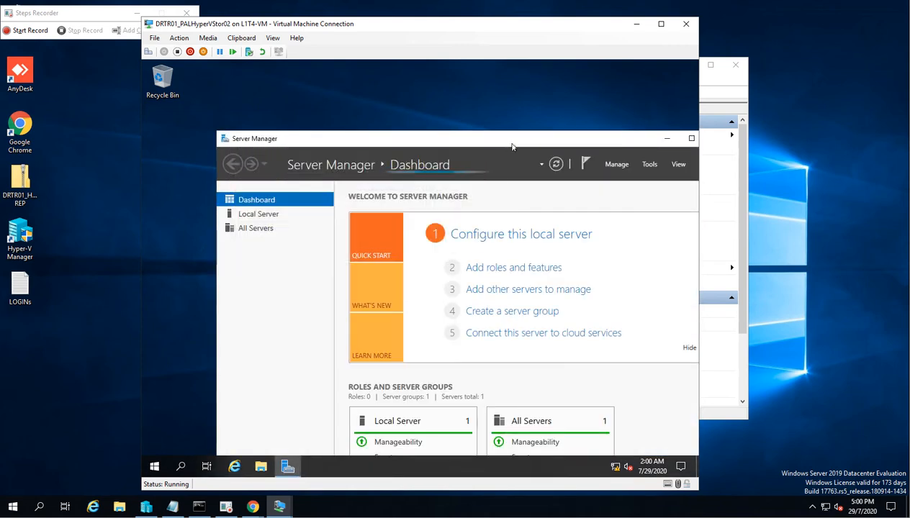
left_click_drag(517, 140, 454, 91)
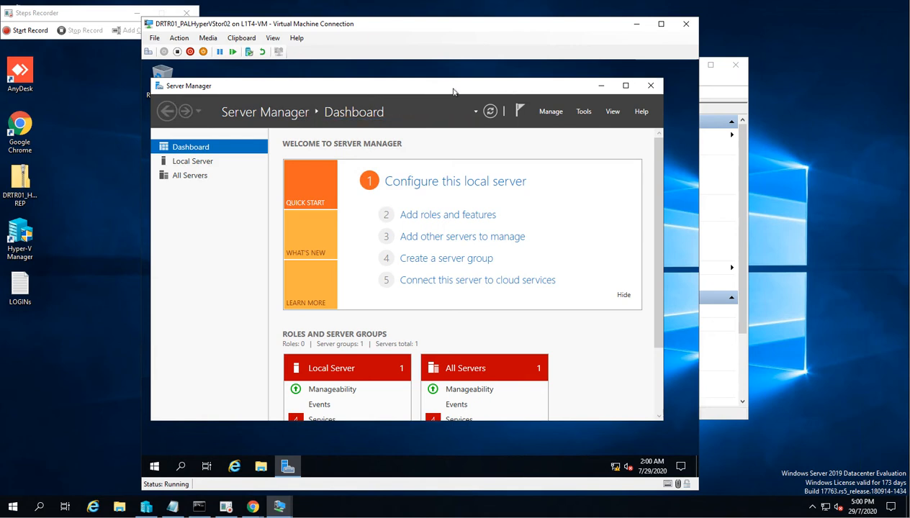
left_click_drag(454, 90, 459, 92)
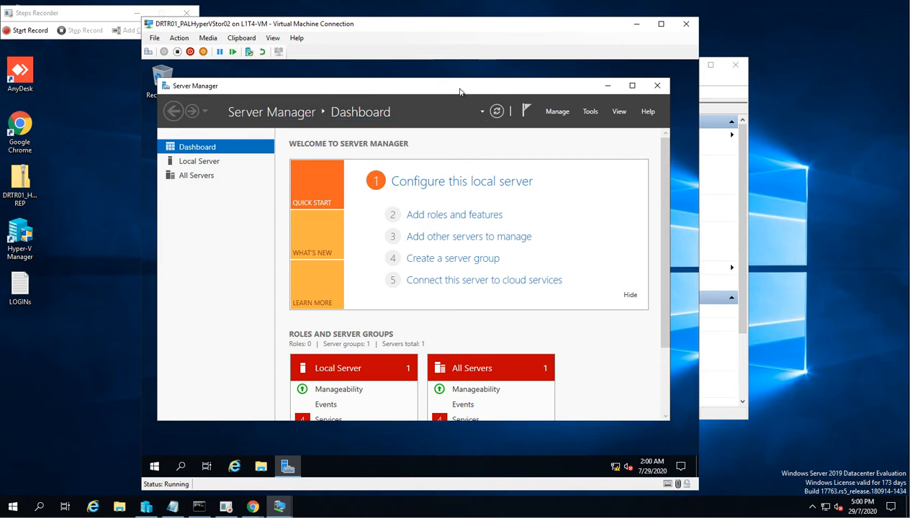
left_click(525, 116)
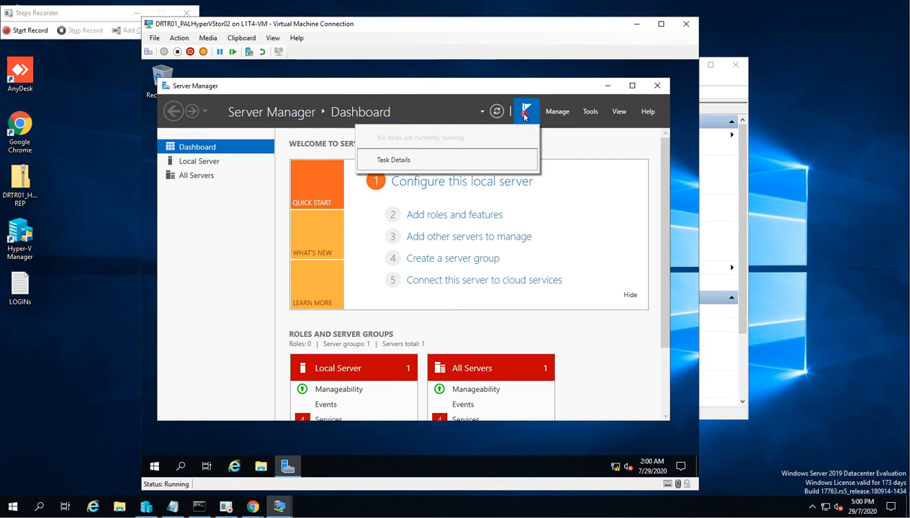
Review the Storage Replica installation result for PALHyperVStor02 and close the wizard
left_click(525, 115)
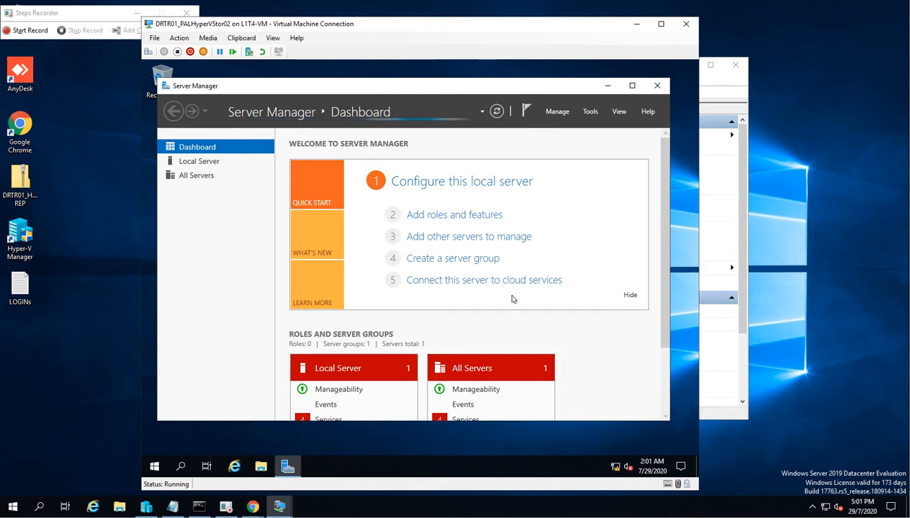
left_click(487, 213)
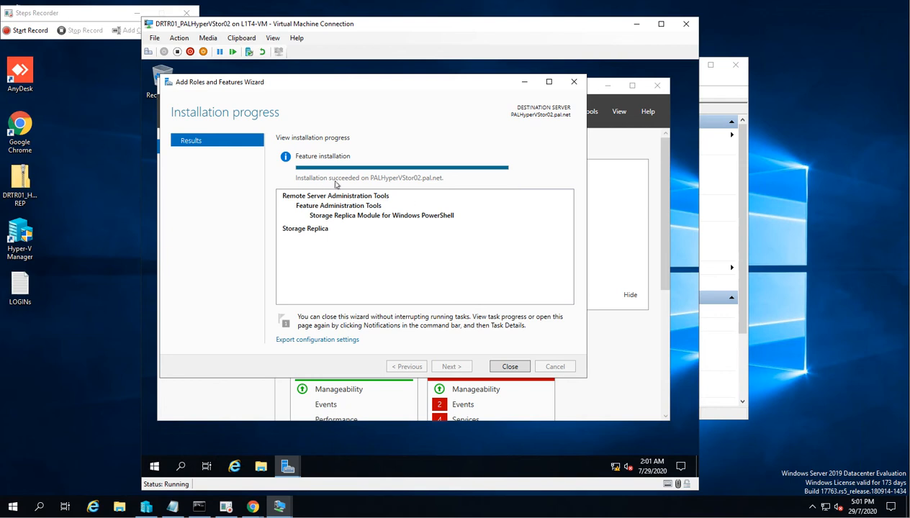
left_click(508, 365)
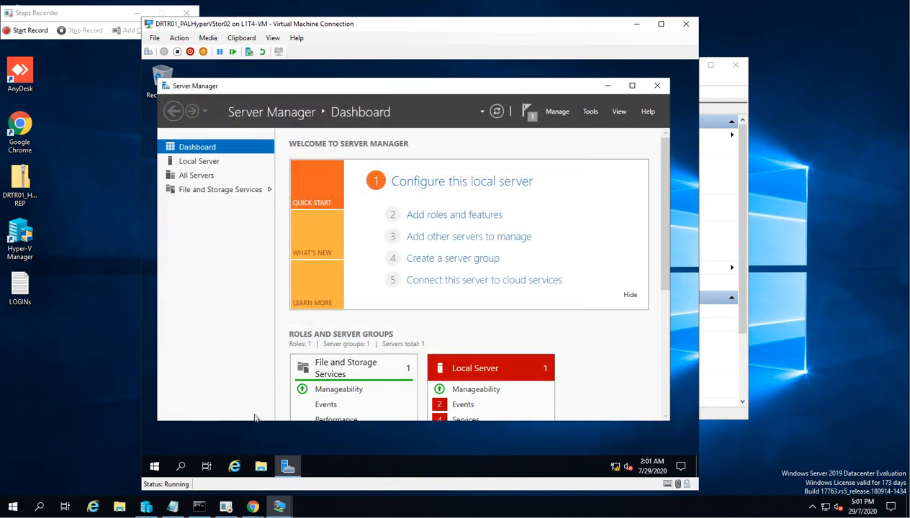
Open Disk Management on the storage server and close Server Manager
right_click(154, 468)
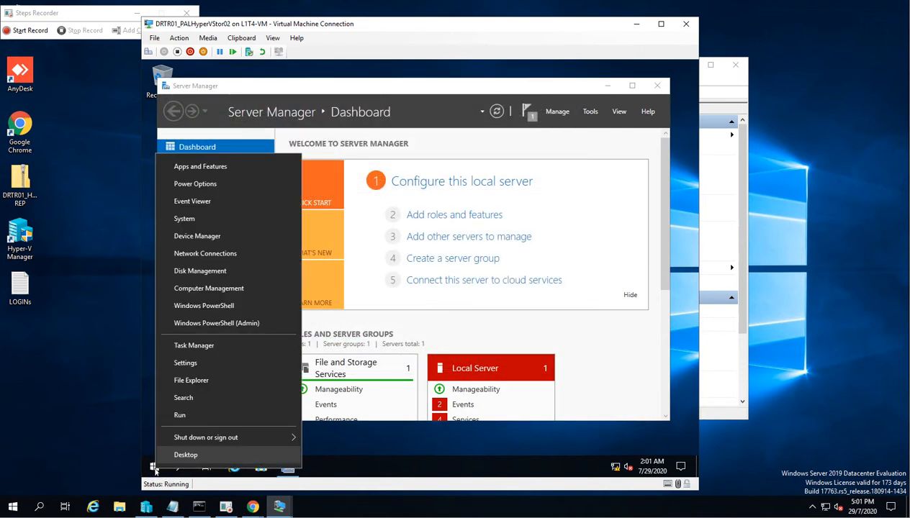
left_click(263, 280)
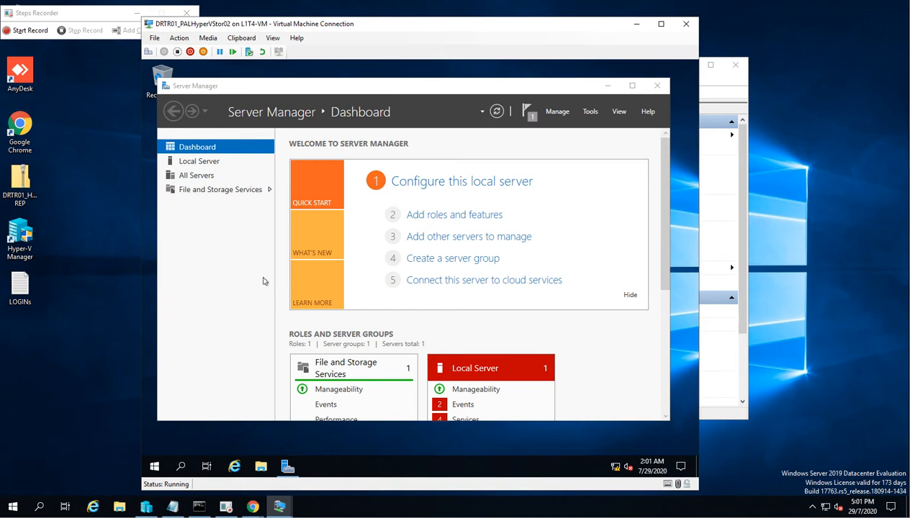
left_click(656, 86)
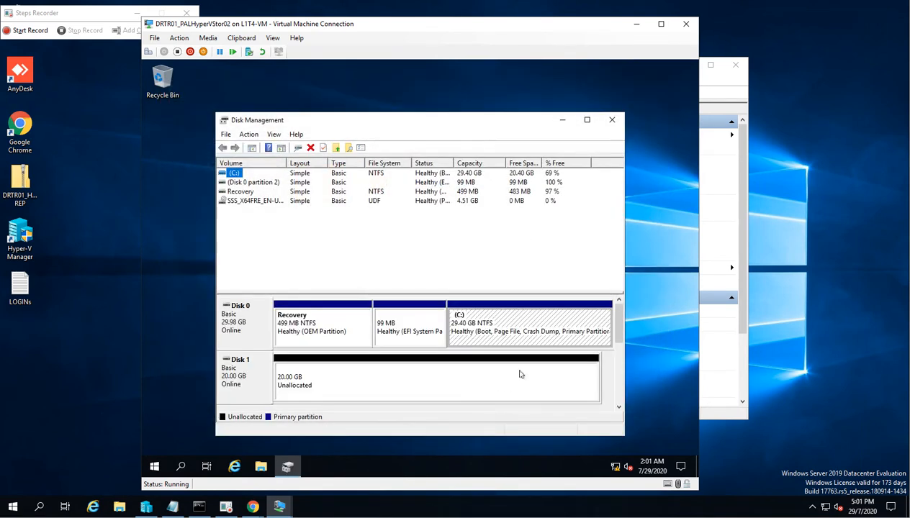
Convert the unallocated Disk 1 and Disk 2 to GPT
left_click_drag(619, 331, 622, 353)
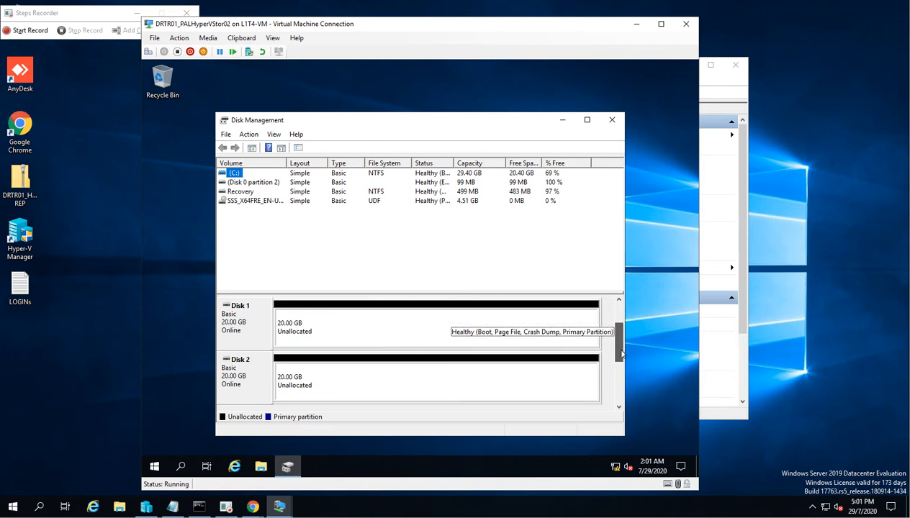
right_click(239, 317)
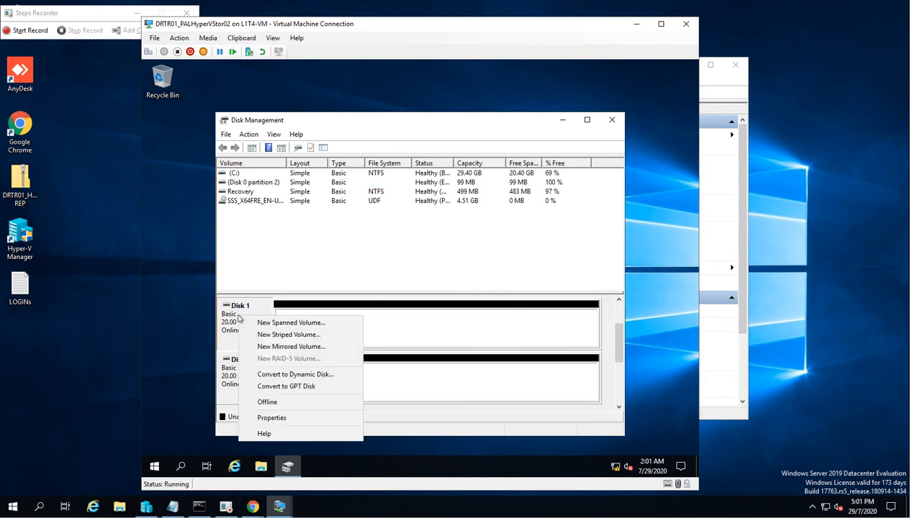
left_click(300, 387)
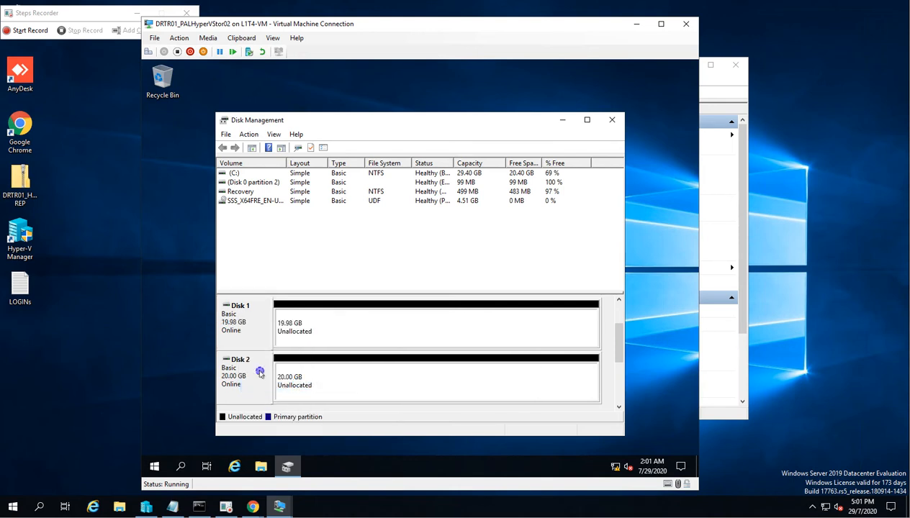
right_click(260, 372)
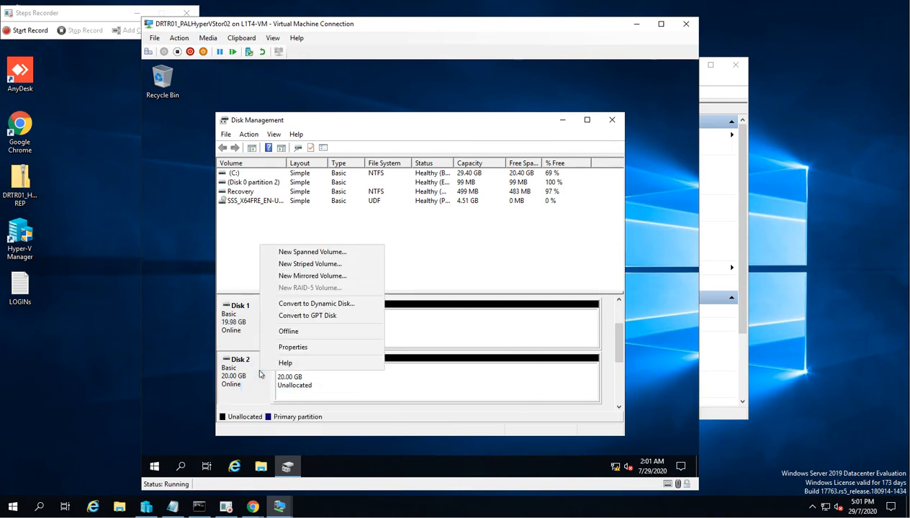
left_click(319, 317)
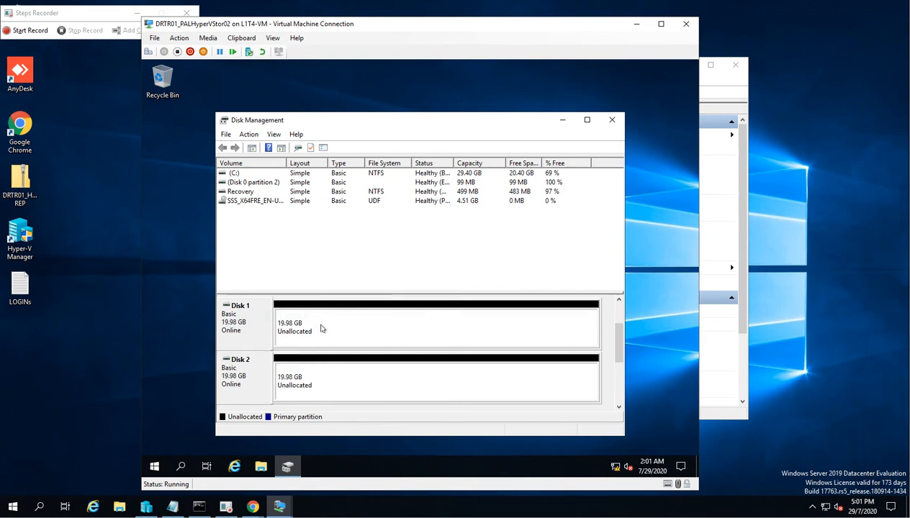
Start a new simple volume on Disk 1 using the default full size and drive letter E
right_click(321, 328)
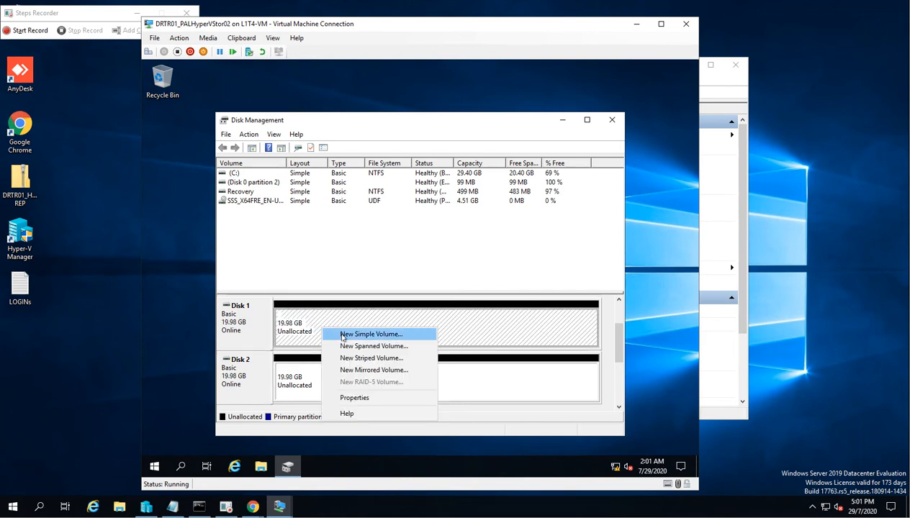
left_click(343, 335)
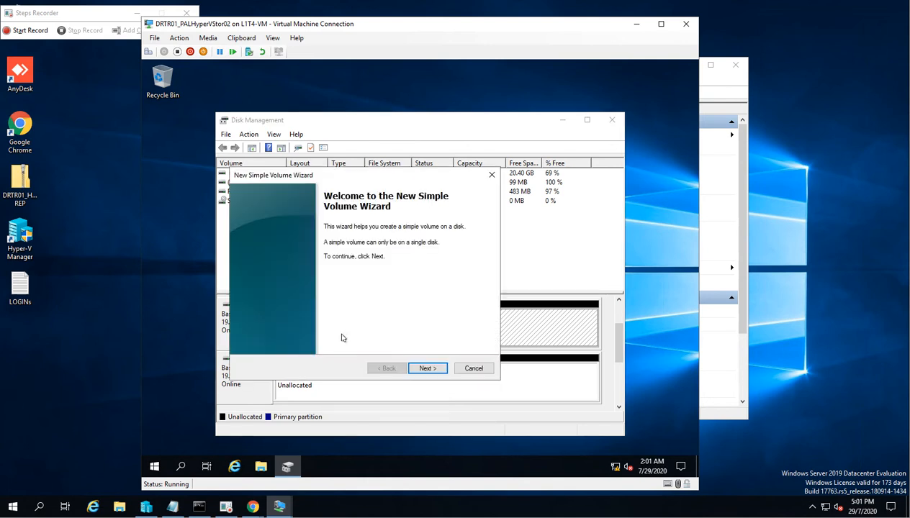
left_click(418, 372)
left_click(415, 374)
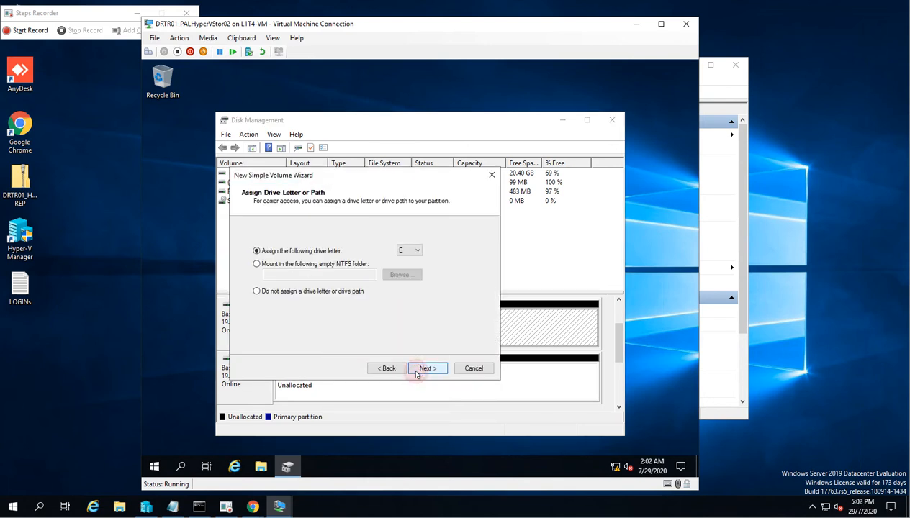
left_click(416, 374)
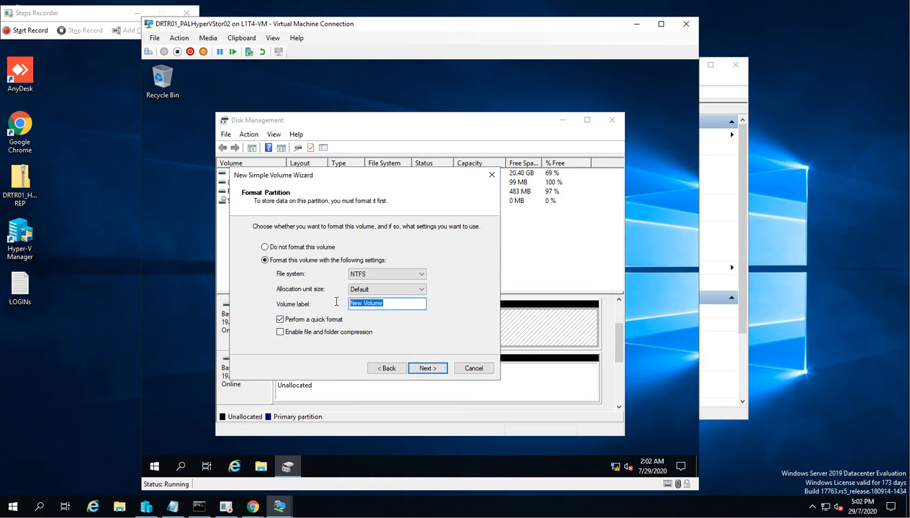
Label the Disk 1 volume DATA01, keep the NTFS quick format, and create the volume
type("FATA")
key("BackSpace")
key("BackSpace")
key("BackSpace")
key("BackSpace")
type("DATA")
left_click(434, 369)
left_click(433, 369)
left_click(434, 372)
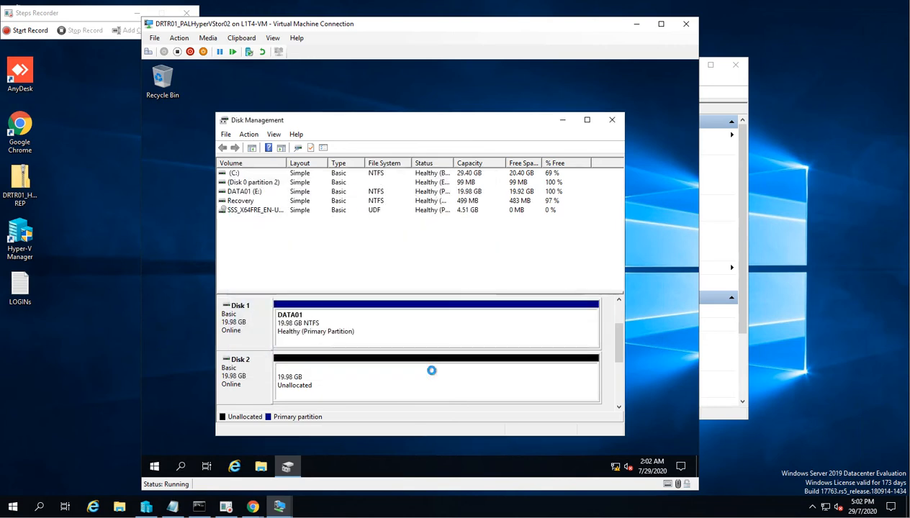
Start a new simple volume on Disk 2 with the full 20462 MB size and drive letter F
right_click(343, 382)
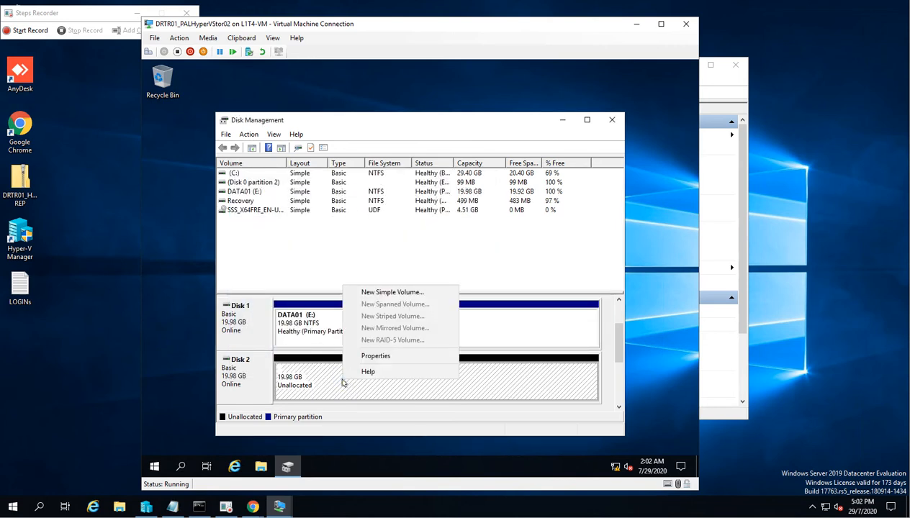
left_click(383, 292)
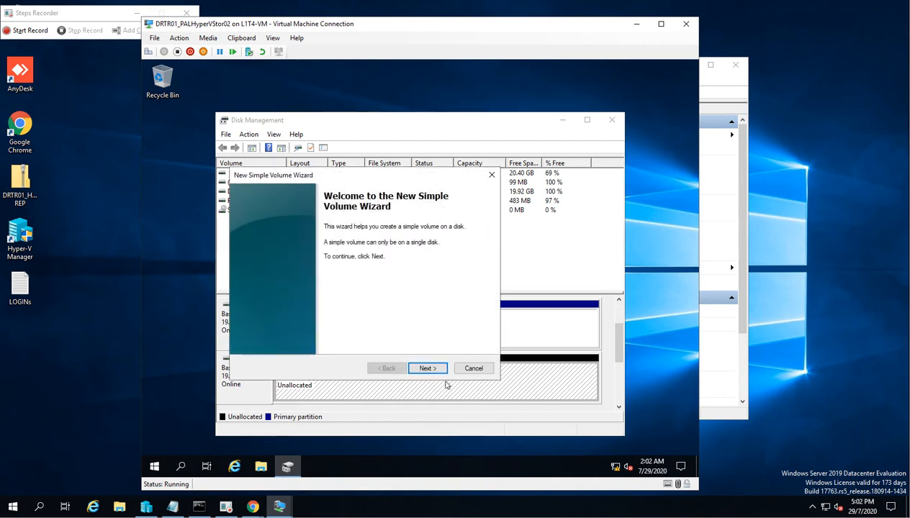
left_click(427, 368)
left_click(431, 368)
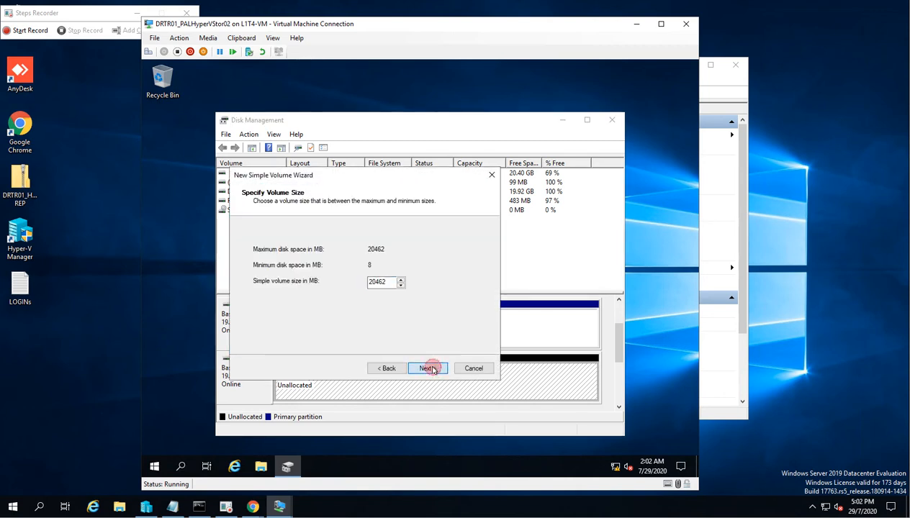
left_click(432, 370)
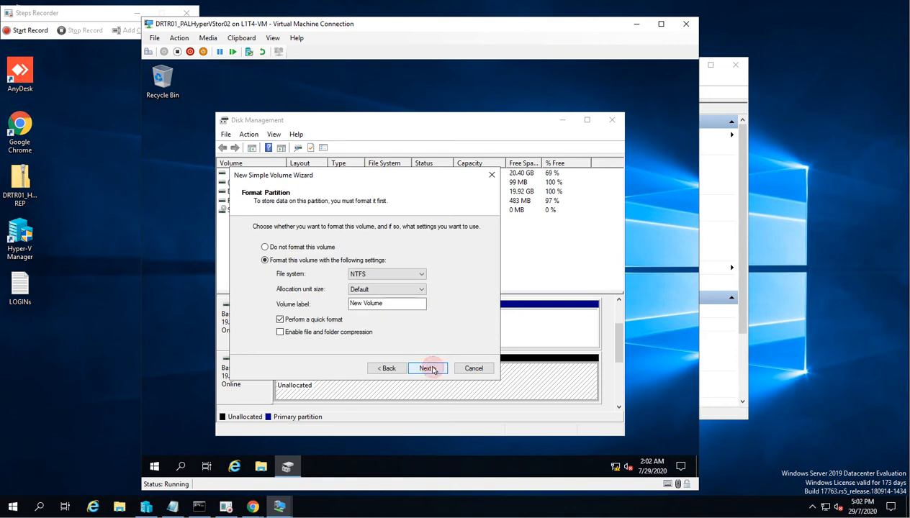
Label the Disk 2 volume LOG01, keep the NTFS quick format, and create the volume
left_click(405, 303)
key("ctrl+a")
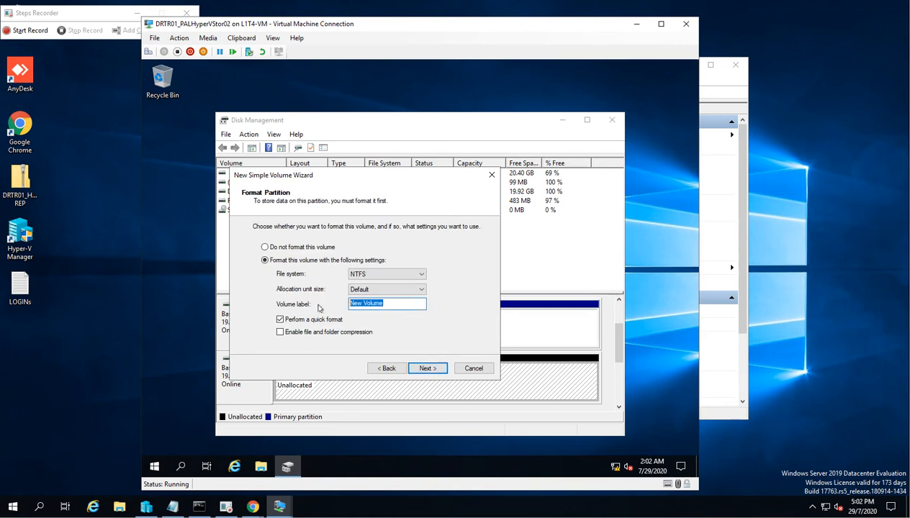
type("DATA")
key("BackSpace")
type("LOG01")
left_click(428, 367)
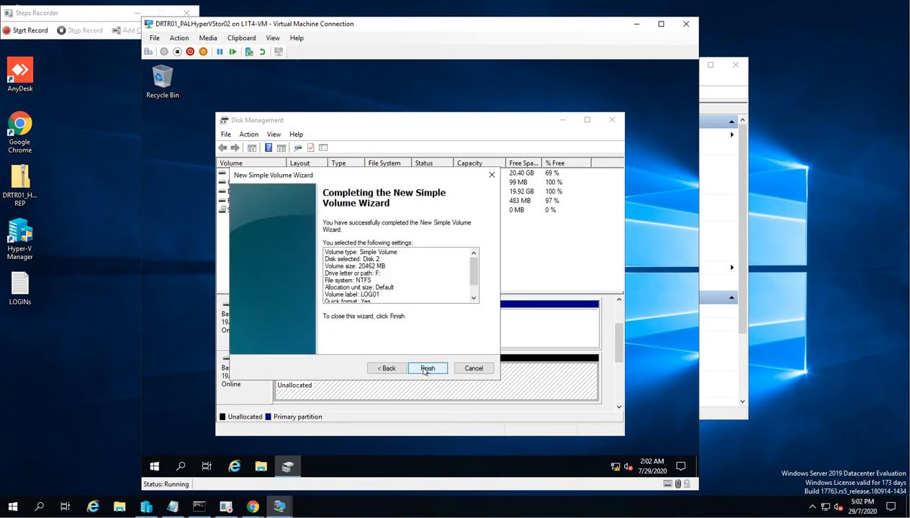
left_click(425, 369)
left_click(425, 370)
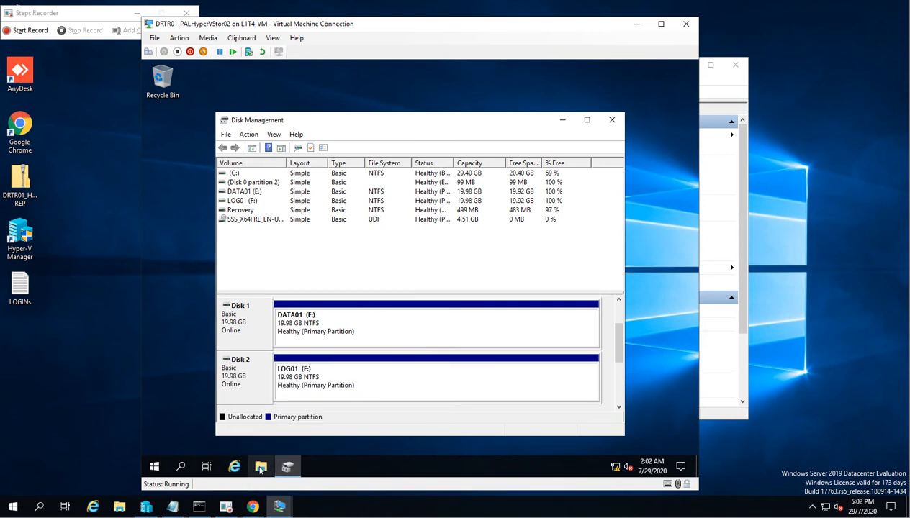
Inspect the contents of the DATA01 (E:) and LOG01 (F:) drives, and close File Explorer and Disk Management
left_click(260, 467)
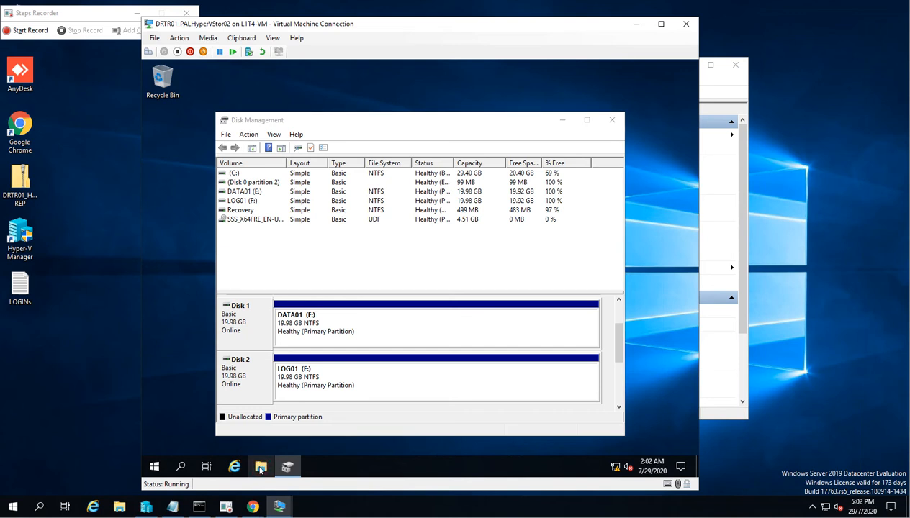
left_click(250, 234)
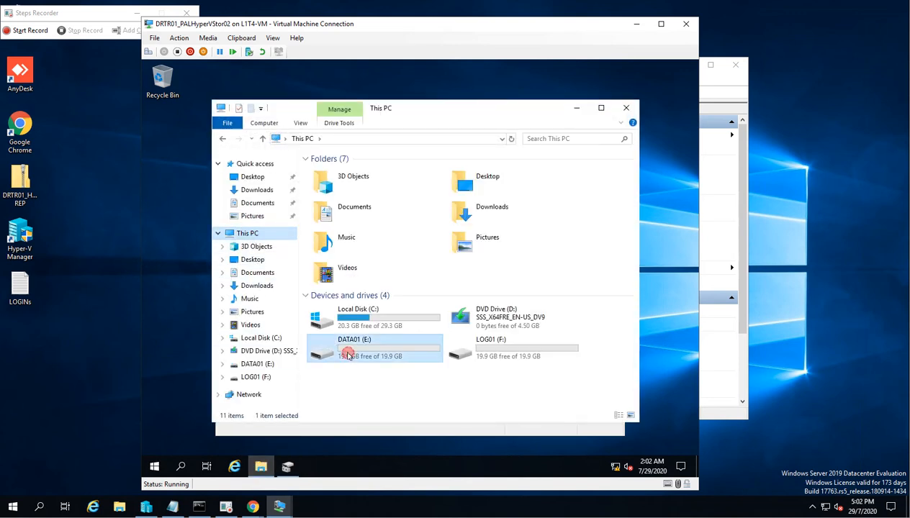
double_click(348, 354)
left_click(223, 138)
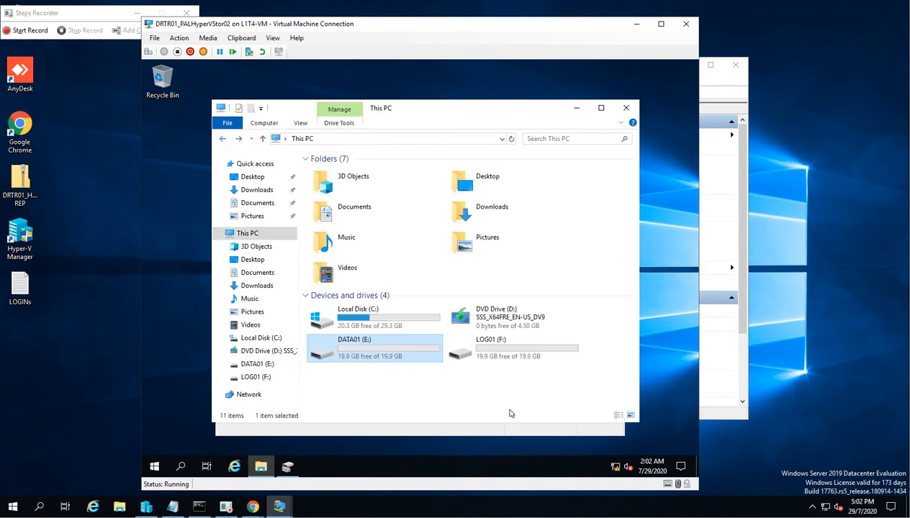
double_click(512, 354)
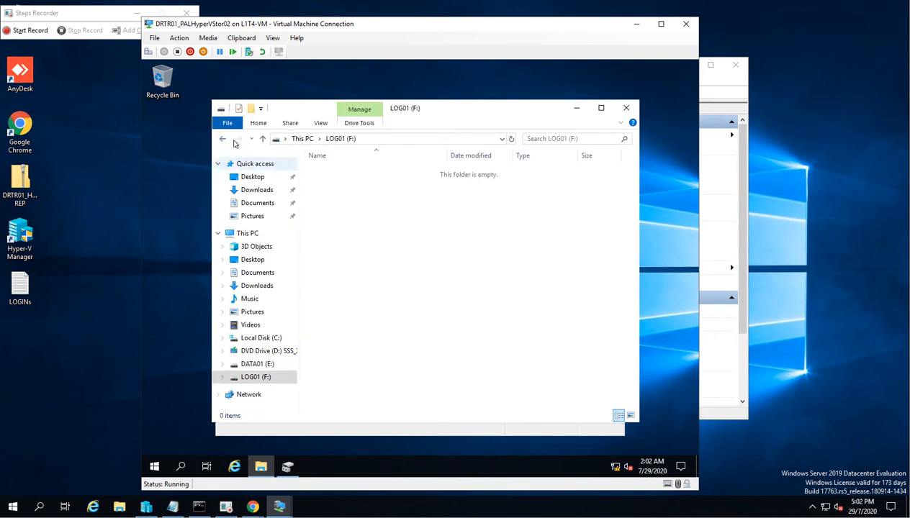
left_click(223, 138)
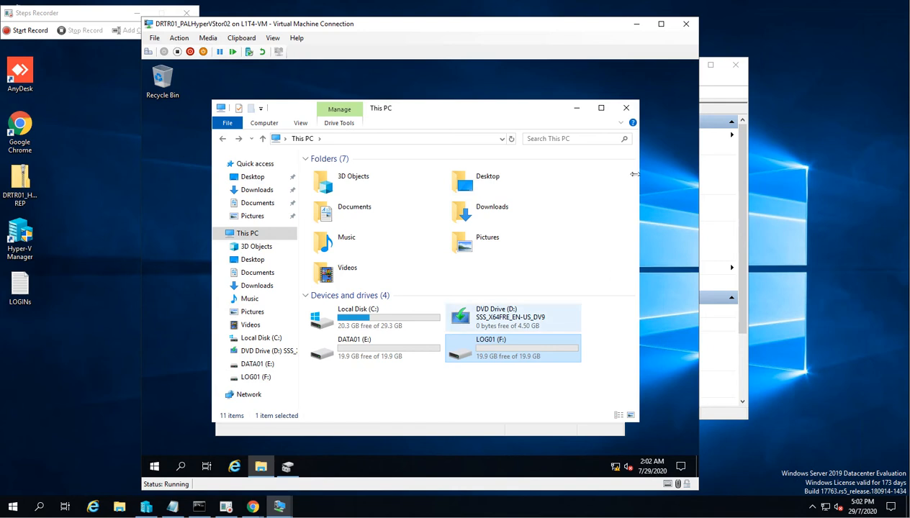
left_click(625, 108)
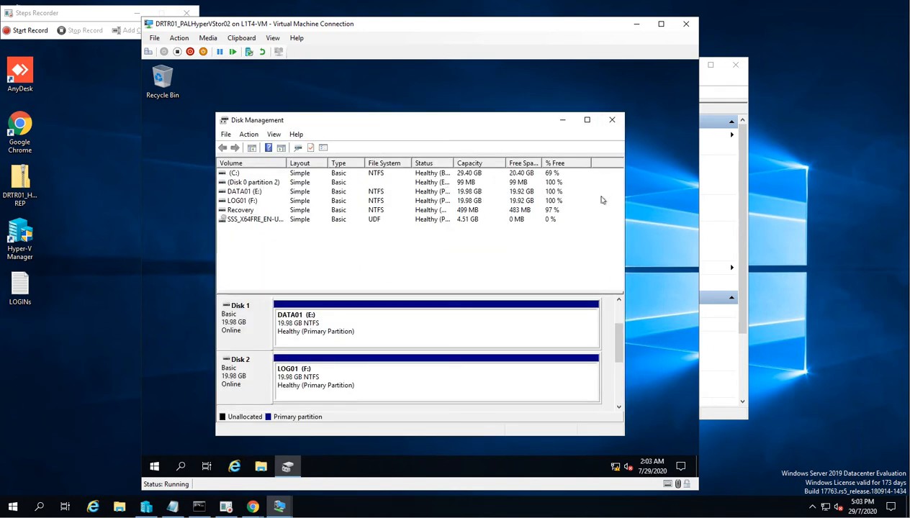
left_click(611, 120)
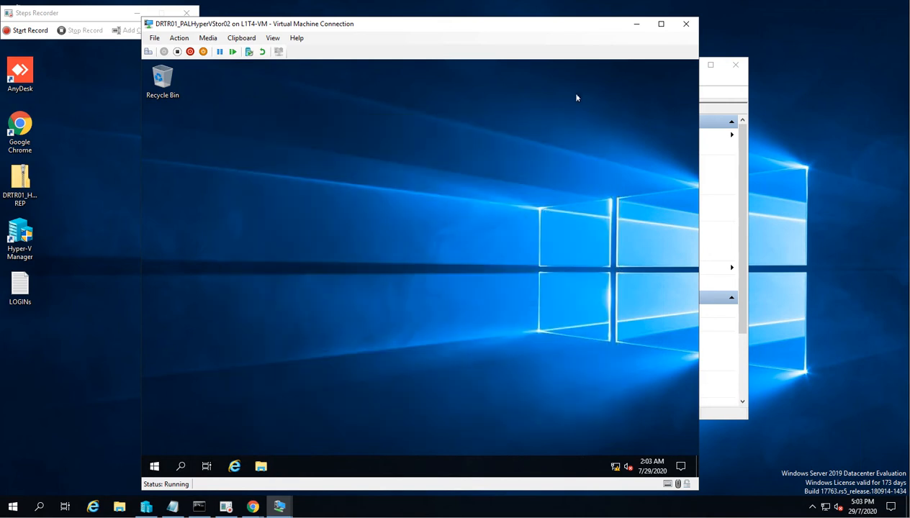
Minimize the storage server's connection, connect to the DRTR01_PALWinAdmin01 virtual machine, and sign in with the admin account password
left_click(637, 26)
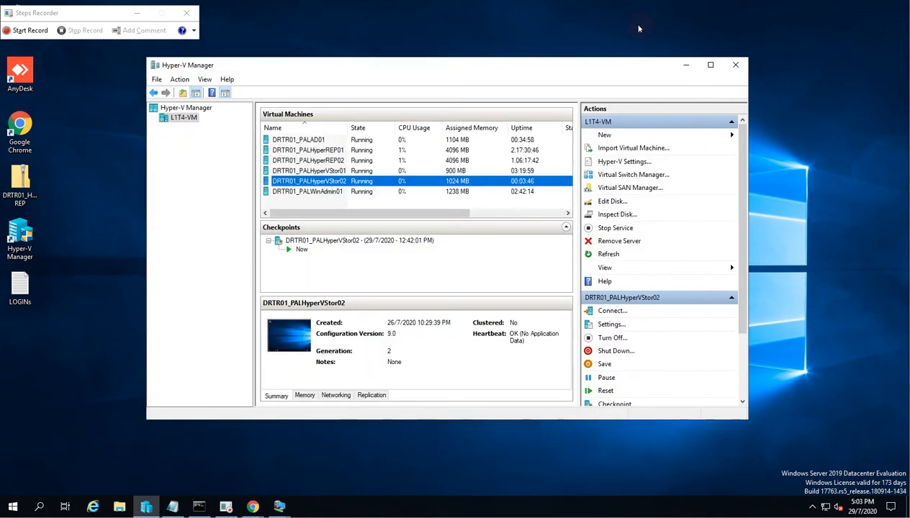
left_click(327, 192)
double_click(328, 191)
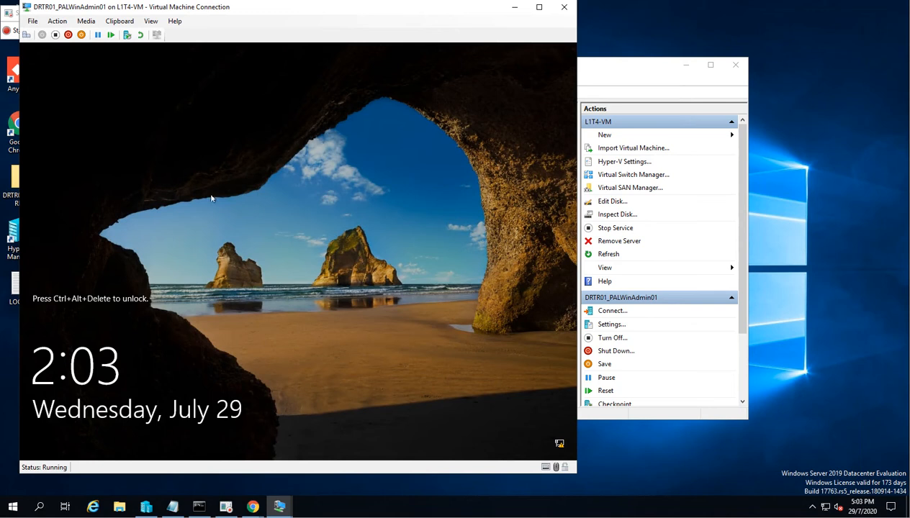
left_click(26, 34)
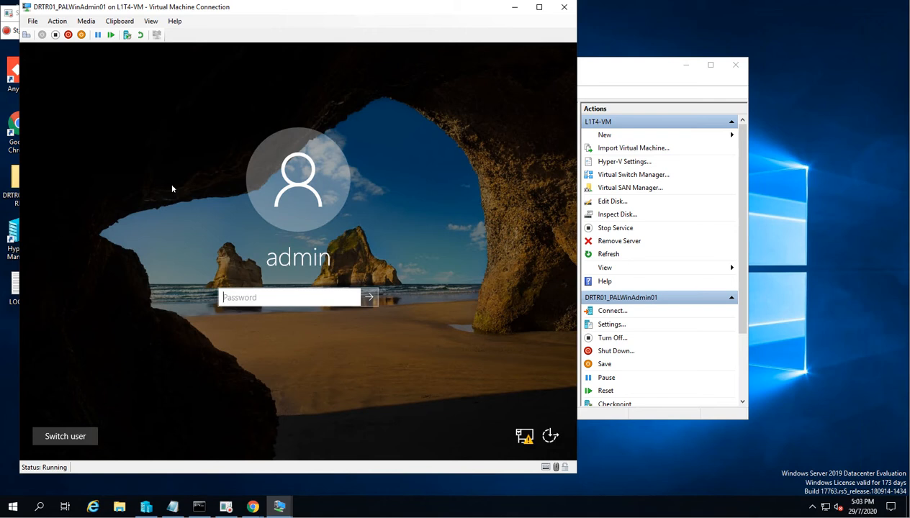
type("P••••")
key("Return")
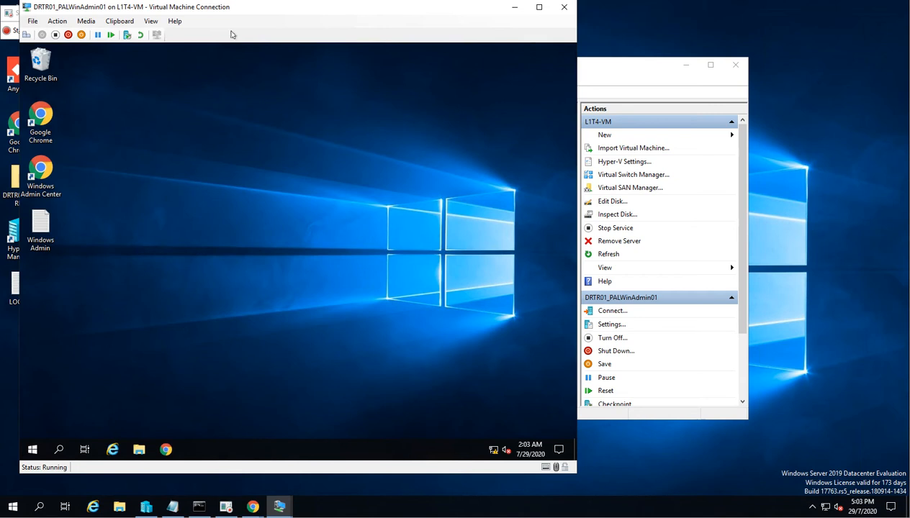
left_click_drag(237, 12, 378, 16)
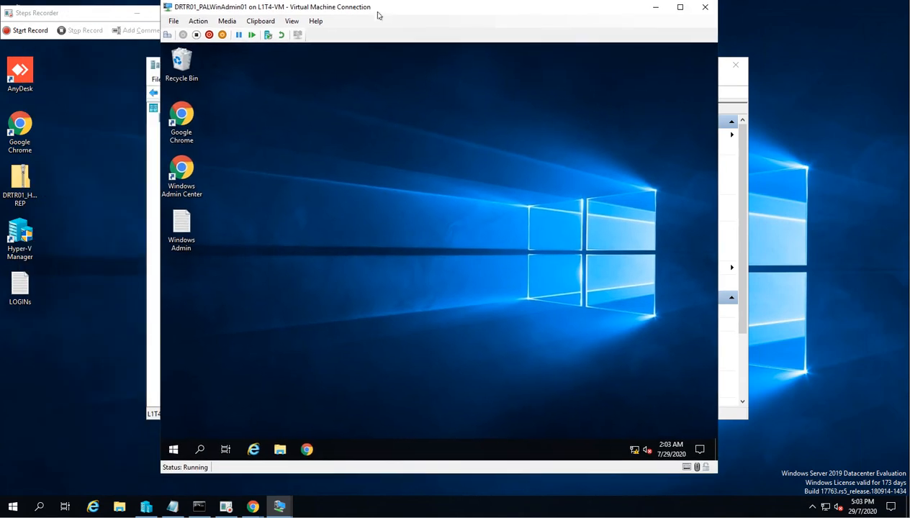
Launch Windows Admin Center from the desktop and sign in with the prefilled admin account and password
left_click(179, 169)
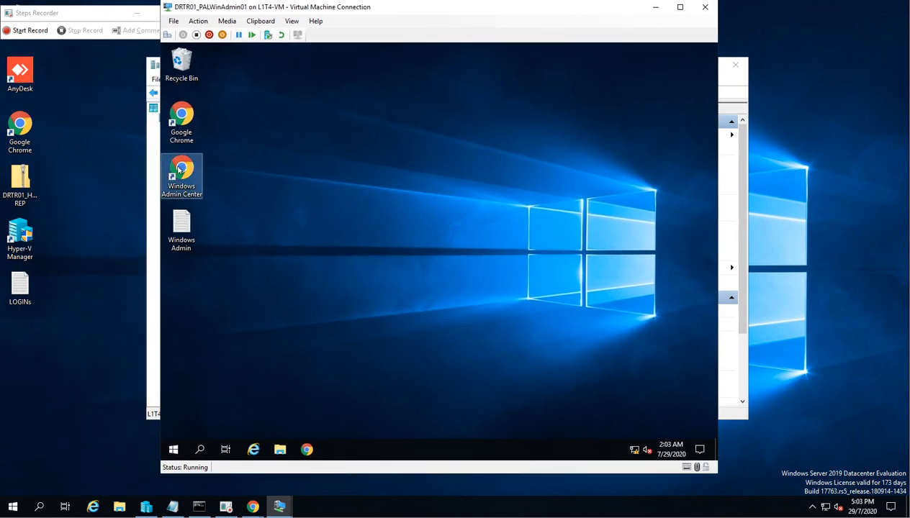
double_click(179, 169)
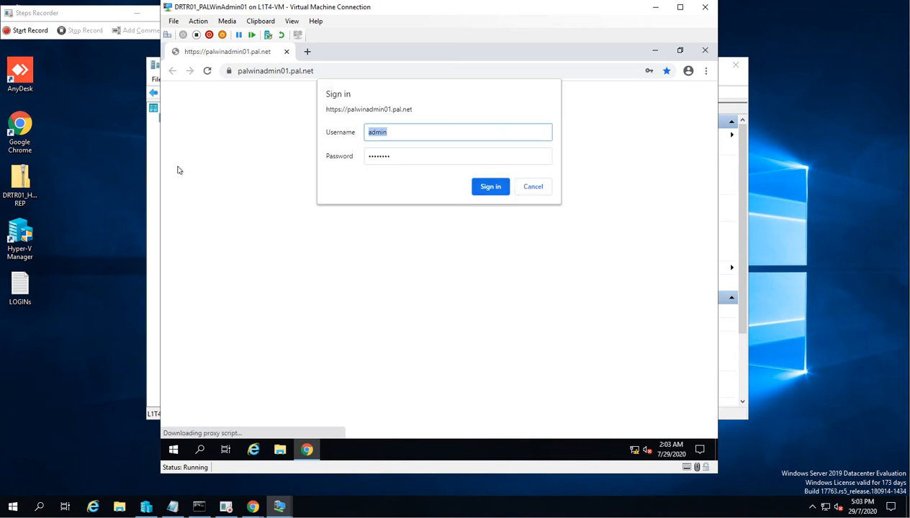
left_click(484, 189)
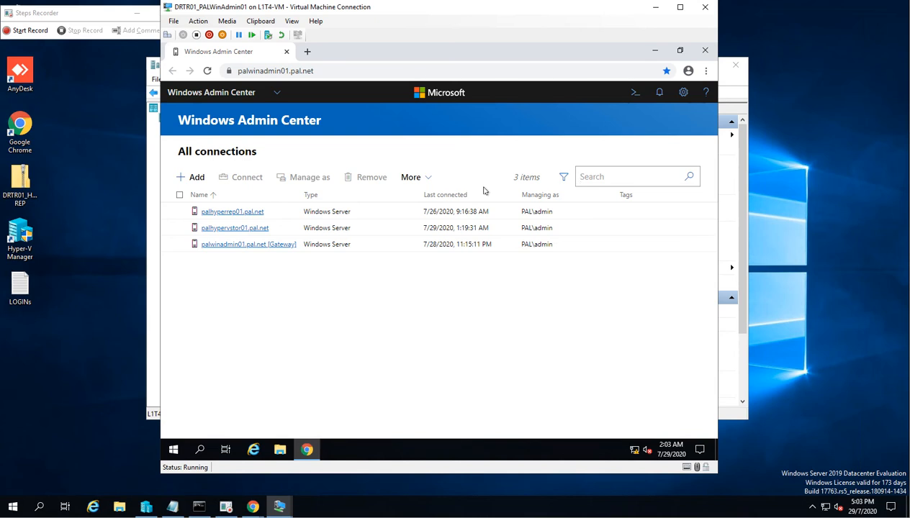
Search Active Directory for all computers with * and add PALHyperVStor02.pal.net as a Windows Server connection
left_click(191, 180)
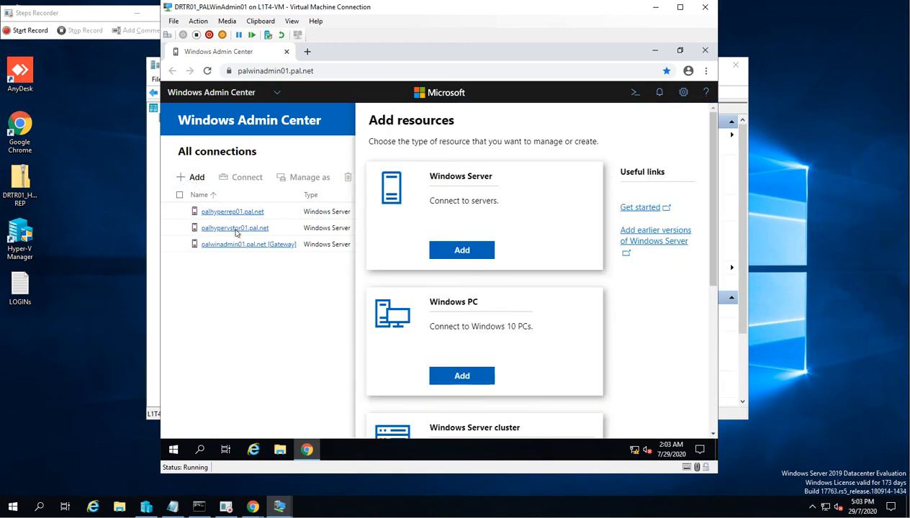
left_click(459, 251)
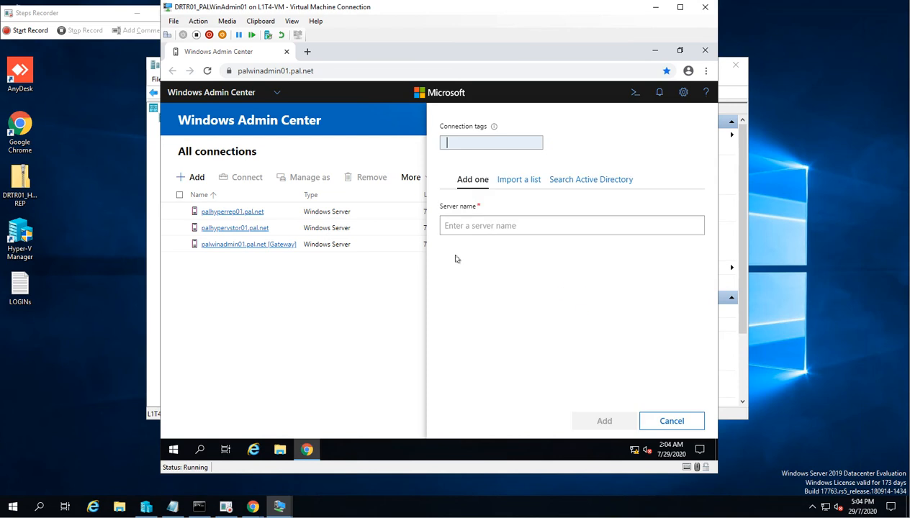
left_click(586, 181)
left_click(584, 208)
type("*")
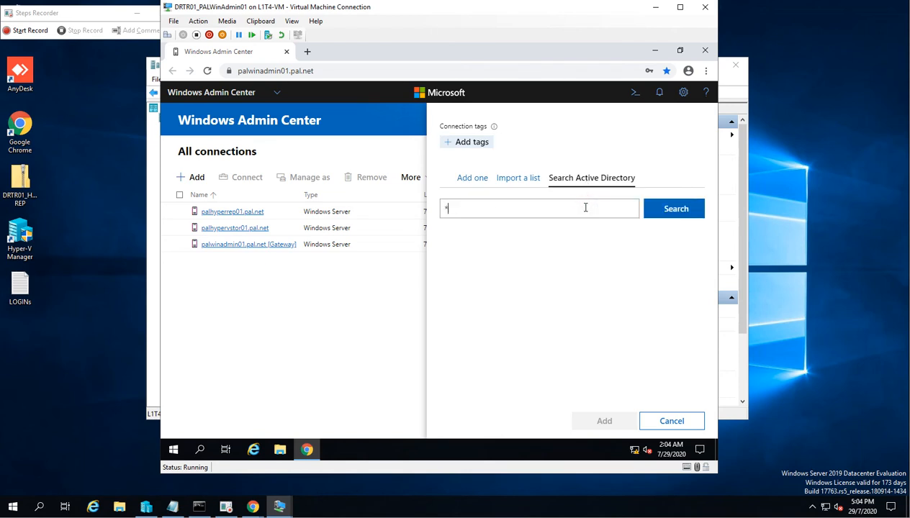
left_click(667, 215)
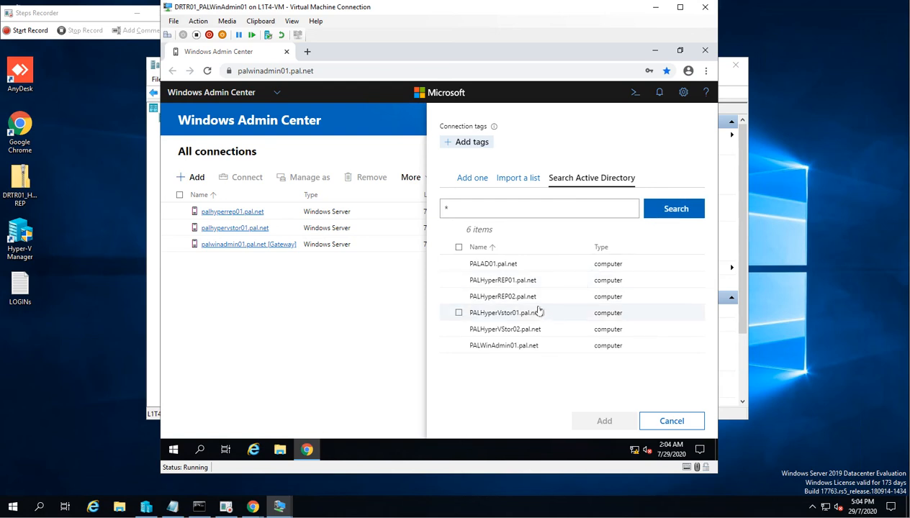
left_click(458, 331)
left_click(601, 422)
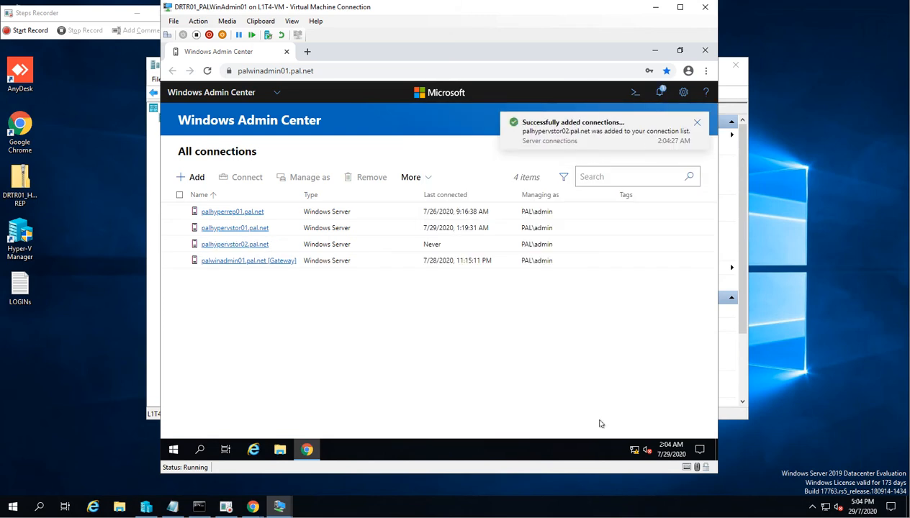
Connect to palhypervstor02.pal.net using another account, filling the username and password from the saved domain admin credentials
left_click(242, 246)
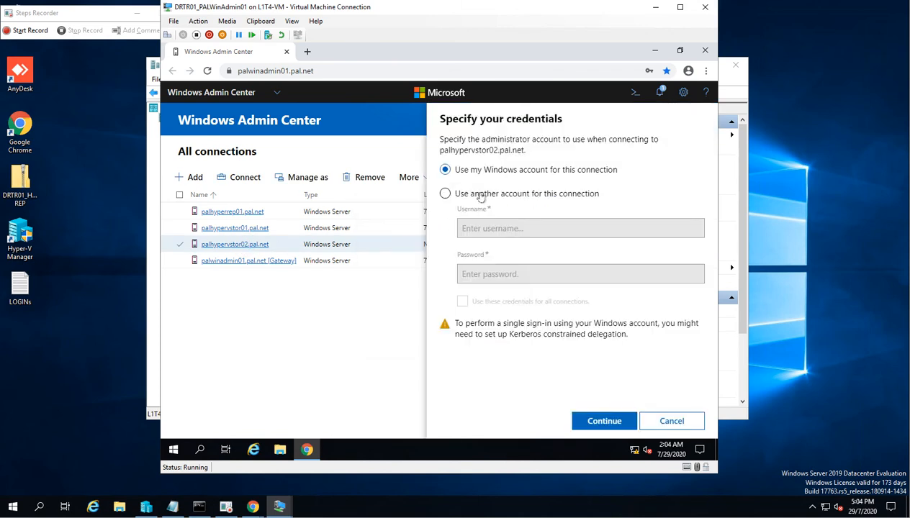
left_click(480, 195)
left_click(480, 228)
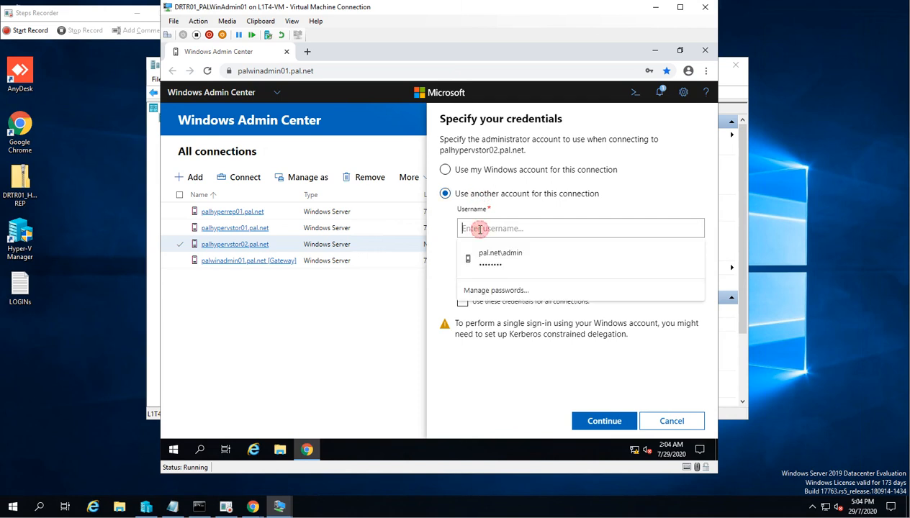
left_click(515, 260)
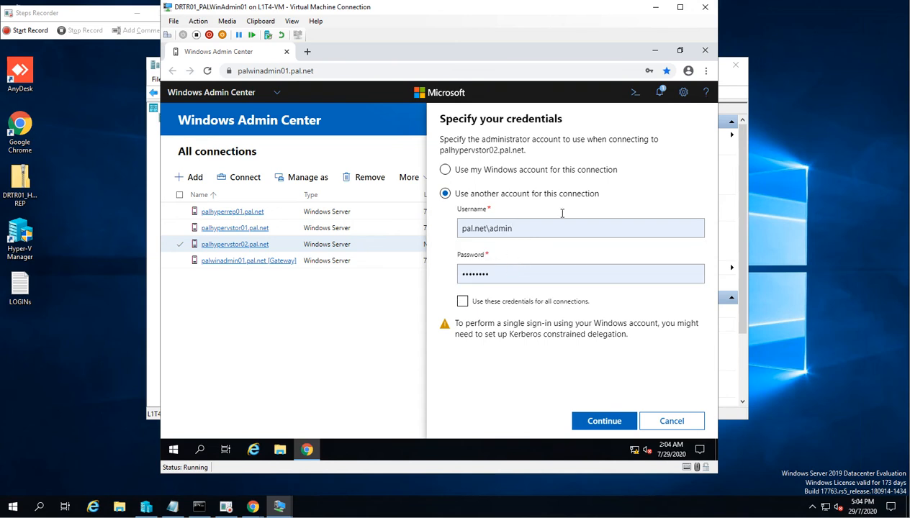
left_click(617, 425)
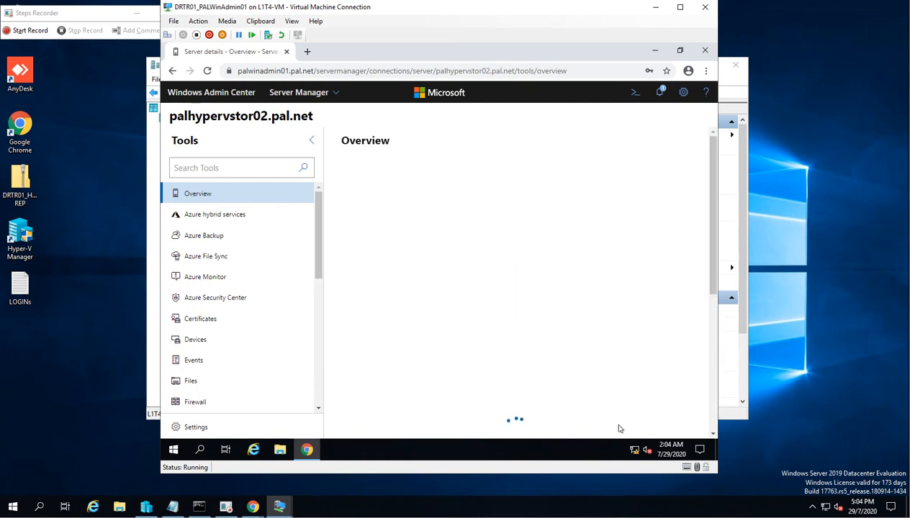
Look over the server's overview, search its tools for "sto", and open Storage Replica
scroll(623, 340, "down", 4)
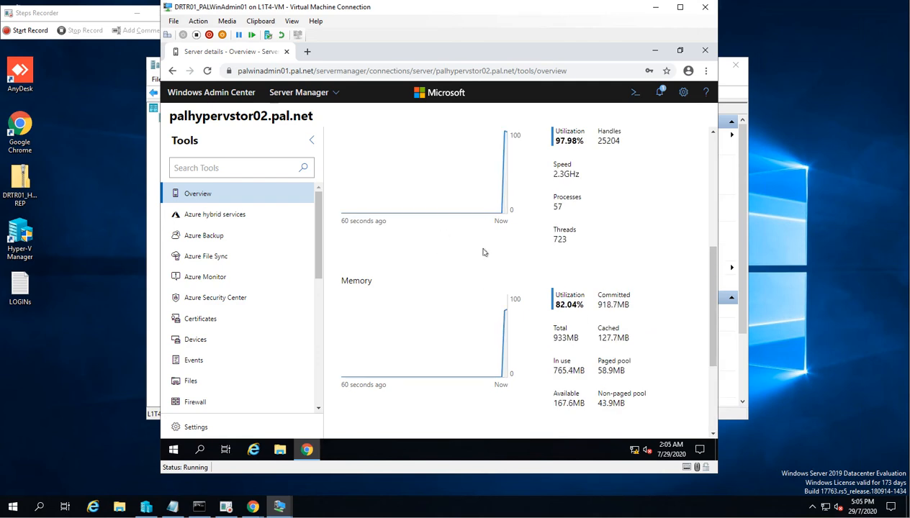
scroll(636, 294, "up", 4)
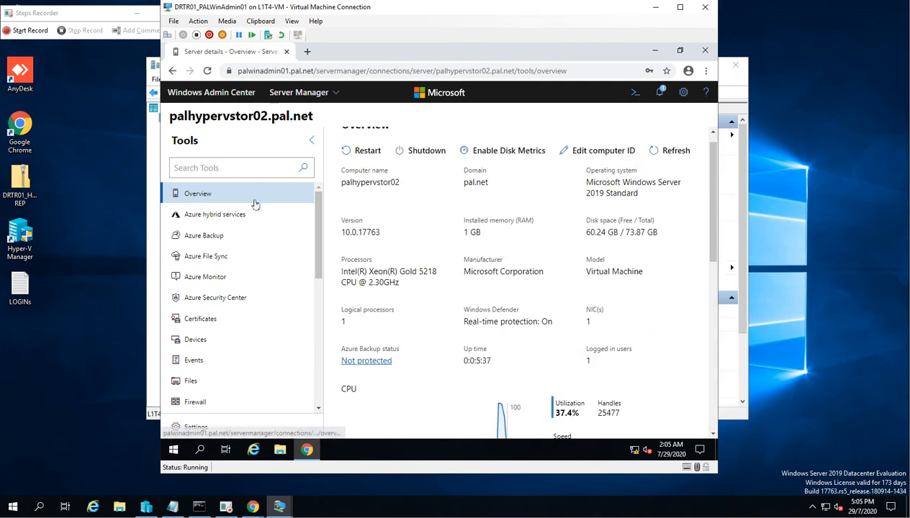
left_click(257, 168)
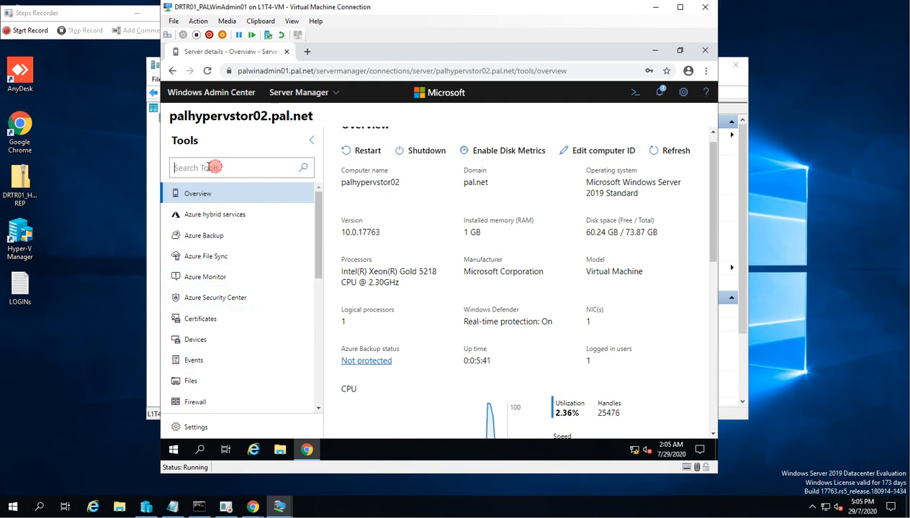
type("sto")
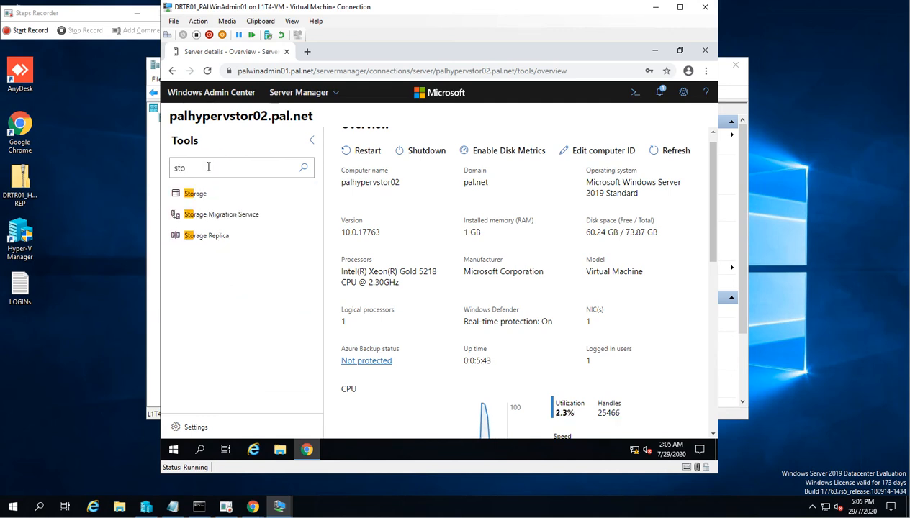
left_click(214, 236)
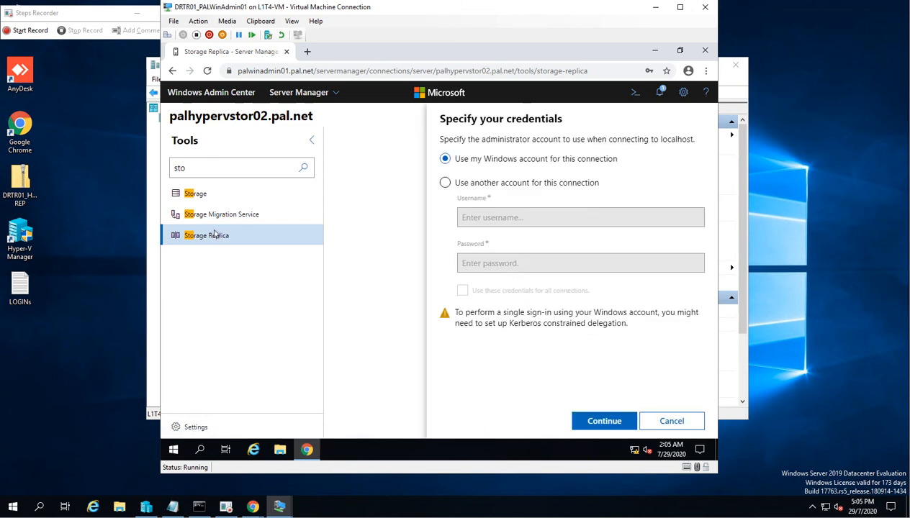
Authenticate the Storage Replica connection to localhost with another account, using the saved domain admin username and password
left_click(462, 185)
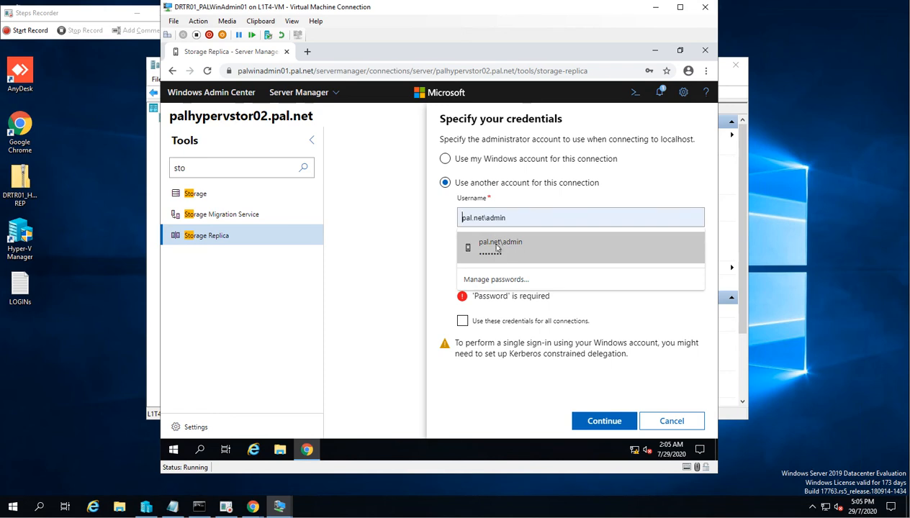
left_click(496, 247)
left_click(589, 423)
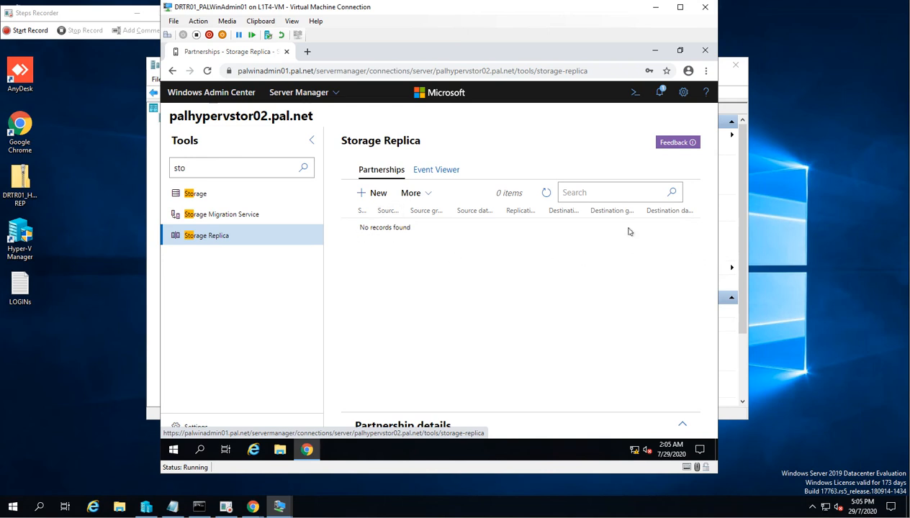
Start a new replication partnership with an existing server or VM and enter palhypervstor01 as the source server
left_click(380, 194)
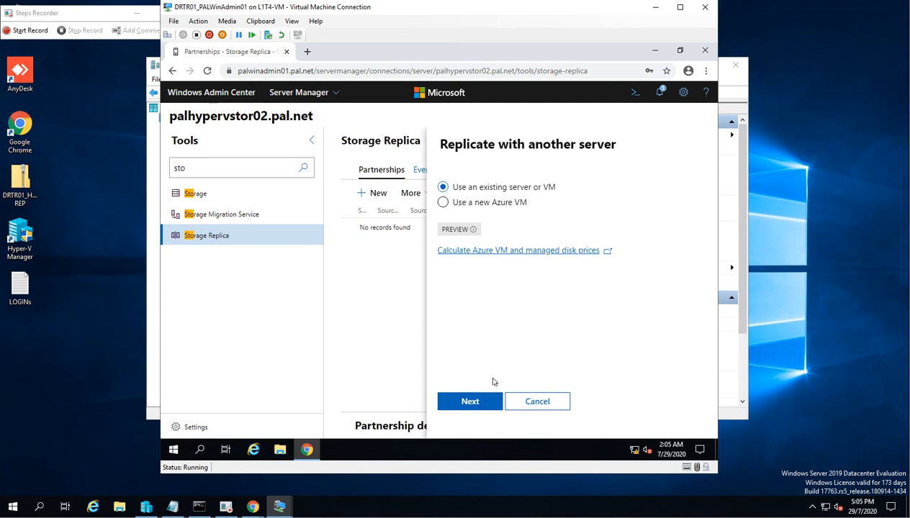
left_click(470, 400)
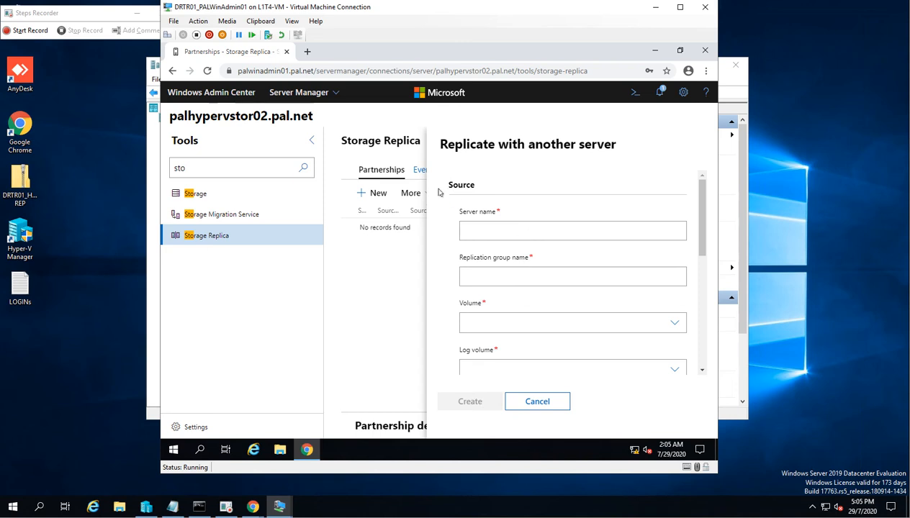
left_click(473, 229)
type("palhype")
type("vstor01")
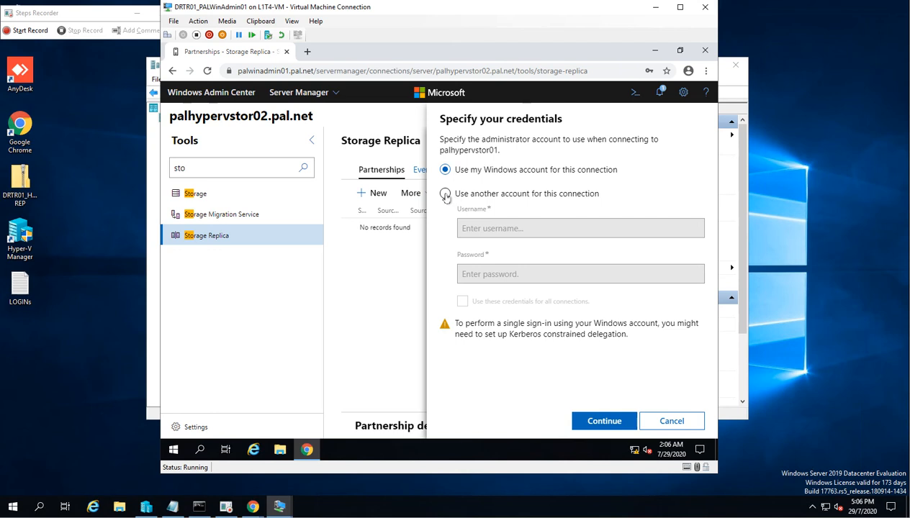
Authorize the connection to palhypervstor01 with another account, using the saved domain admin username and password
left_click(446, 195)
left_click(467, 227)
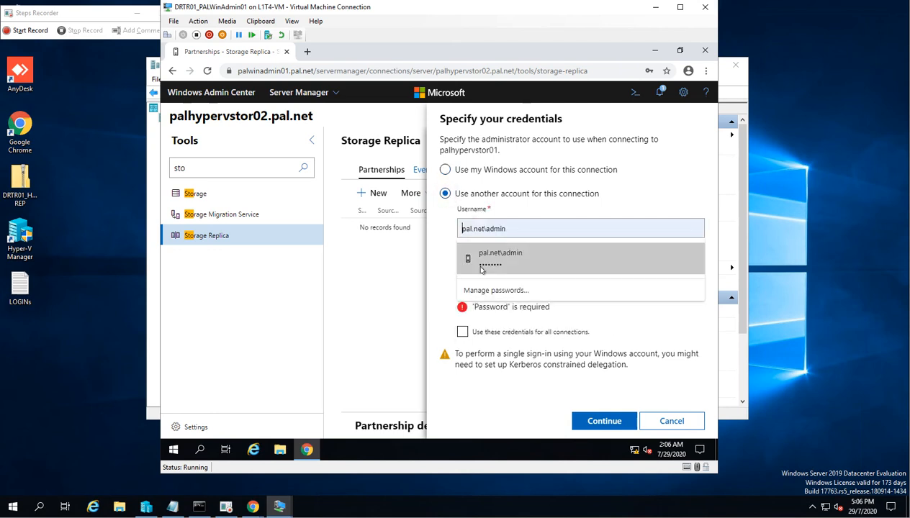
left_click(480, 268)
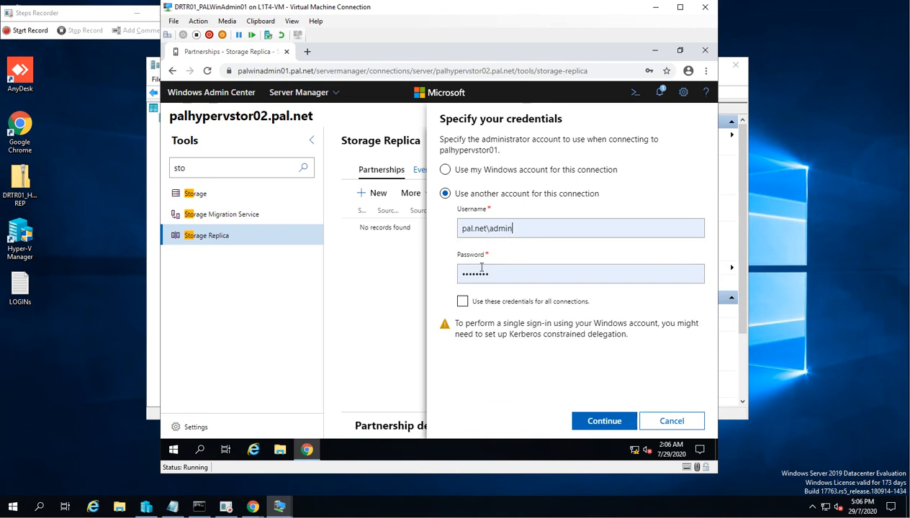
left_click(590, 420)
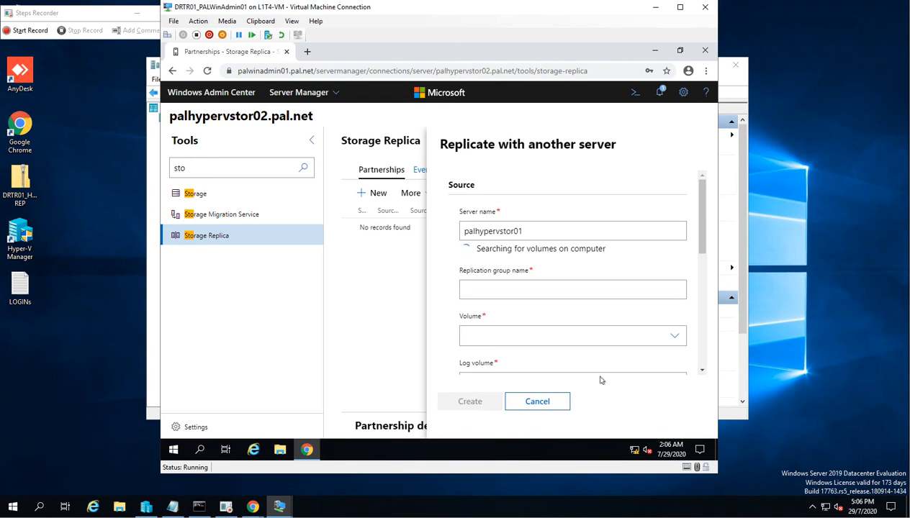
Name the source replication group M_REP01
left_click(549, 293)
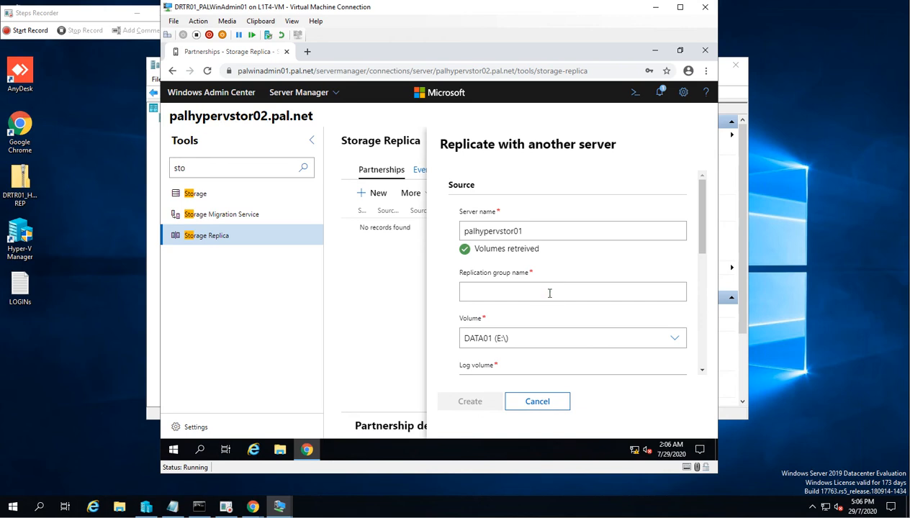
type("M_REP-")
key("BackSpace")
type("01")
Review the source server's data volume and log volume selections in the replication form
scroll(536, 325, "down", 2)
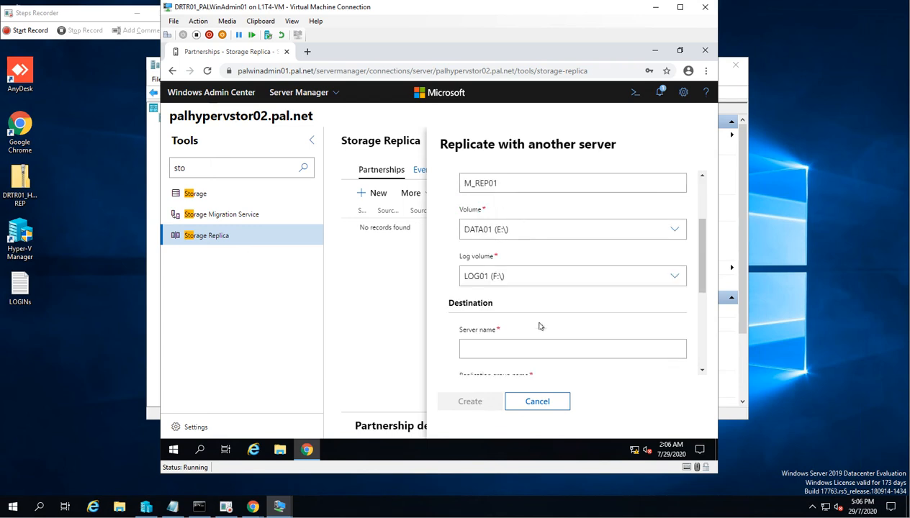
scroll(470, 302, "down", 1)
scroll(471, 302, "up", 1)
left_click(674, 230)
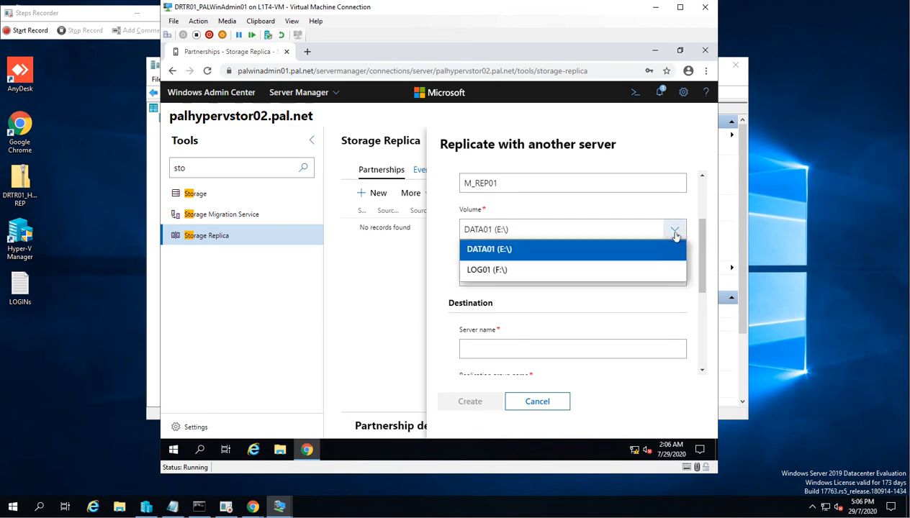
scroll(675, 234, "up", 2)
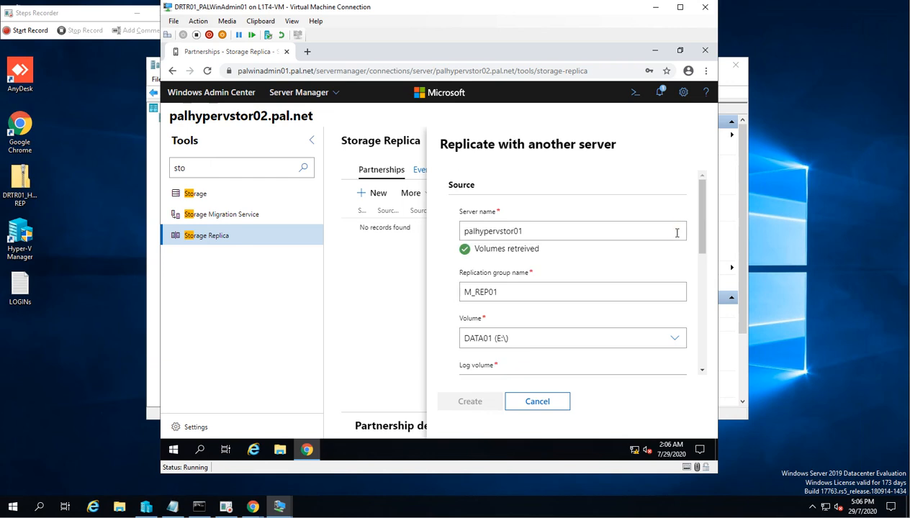
scroll(652, 323, "down", 2)
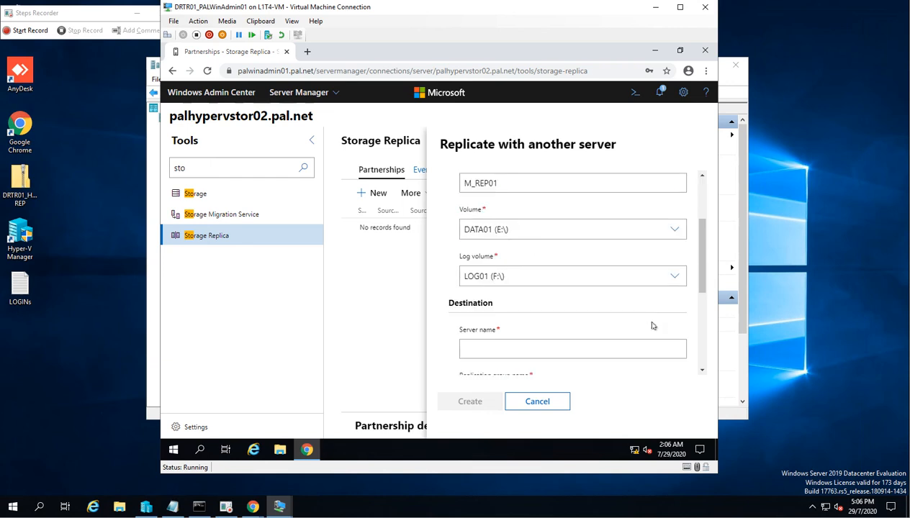
left_click(674, 278)
scroll(675, 278, "up", 2)
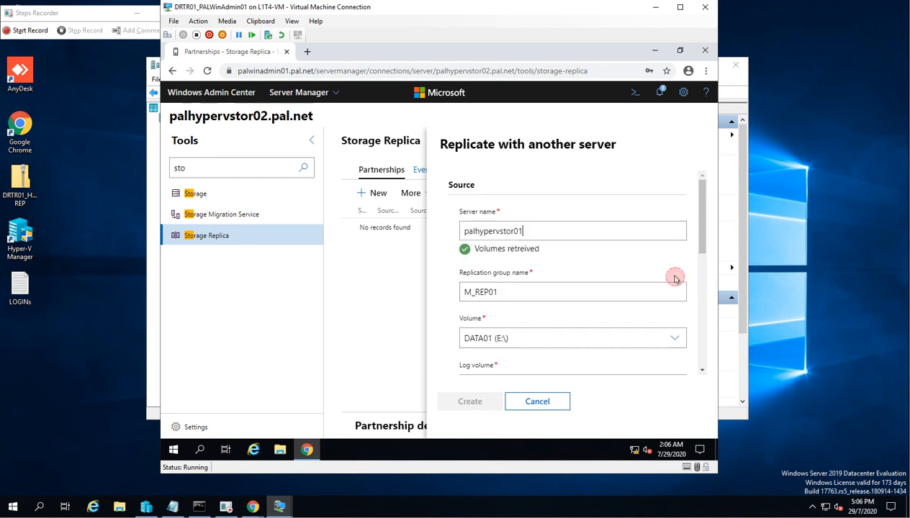
scroll(662, 317, "down", 2)
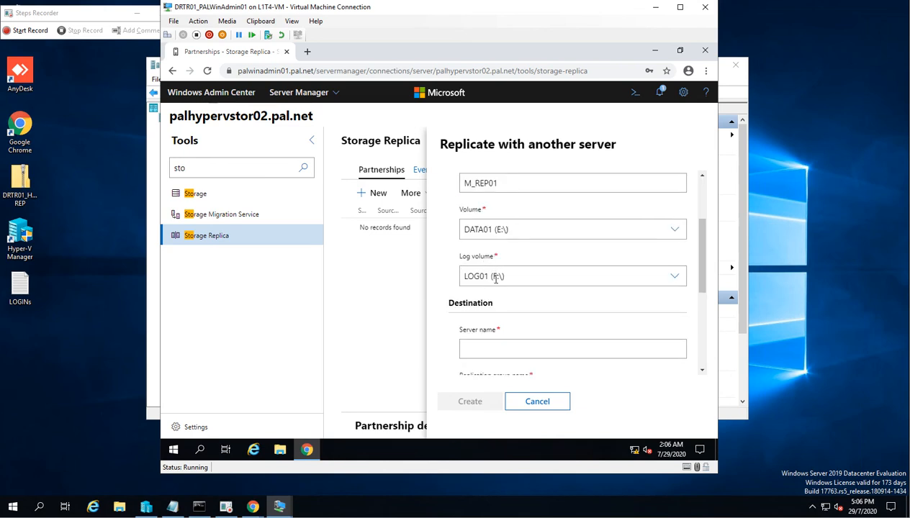
Enter palhypervstor02 as the destination server name for the replication partnership
scroll(494, 280, "down", 2)
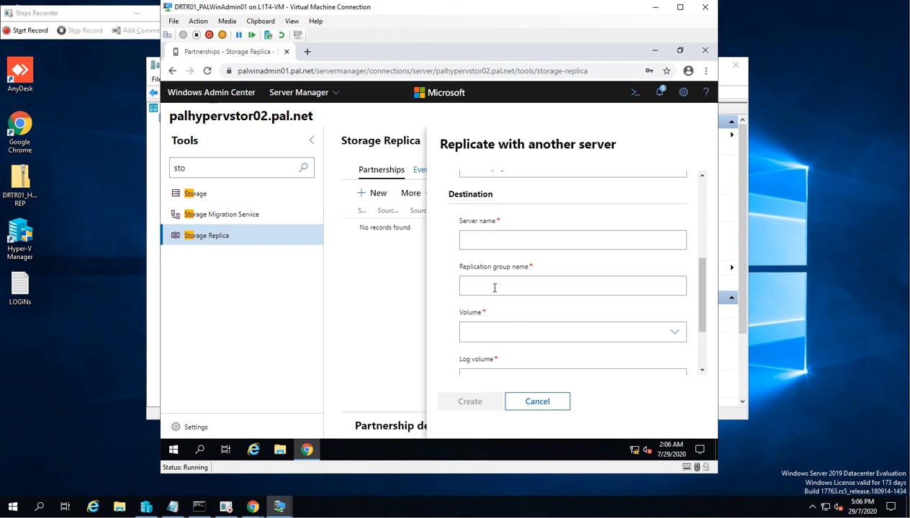
left_click(487, 240)
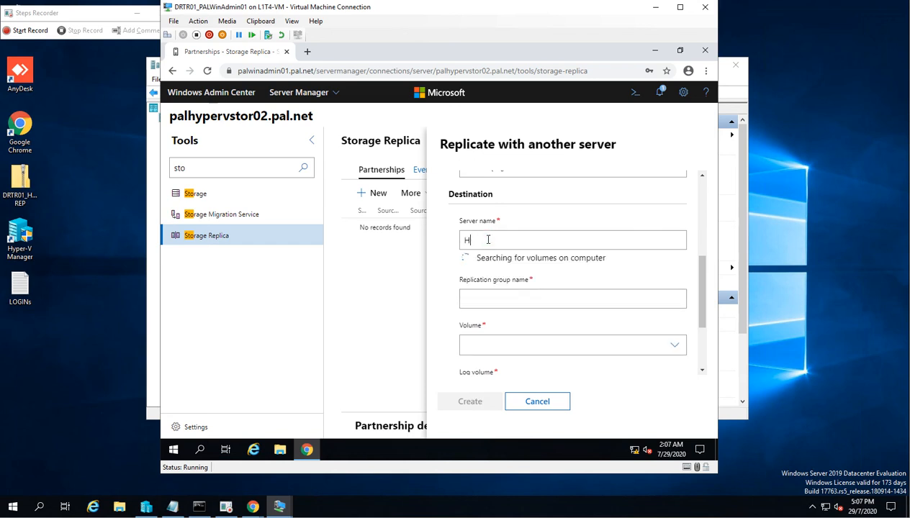
type("palhypervstor02")
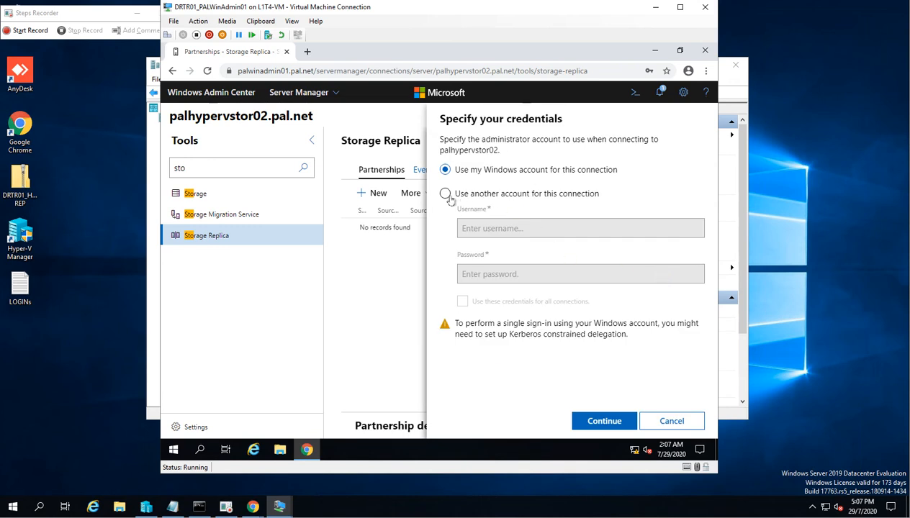
Authorize the connection to palhypervstor02 with another account, using the saved domain admin username and password
left_click(444, 194)
left_click(477, 229)
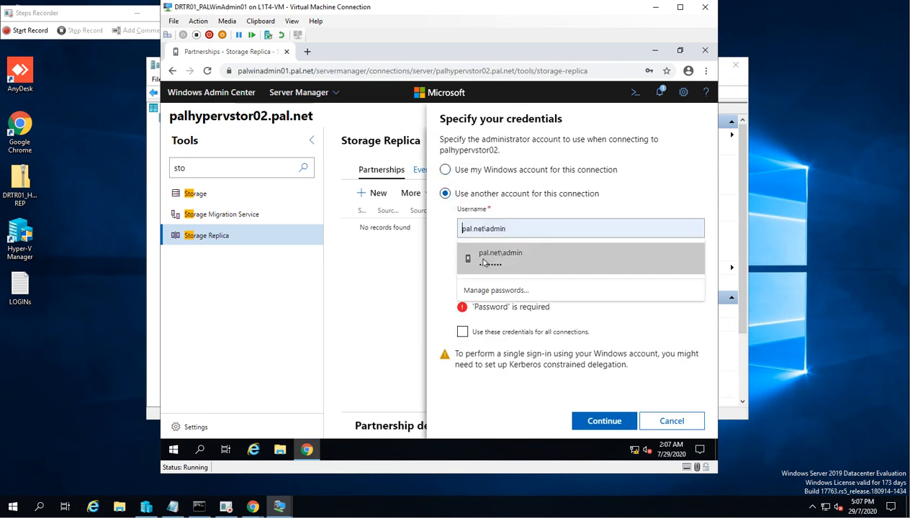
left_click(480, 259)
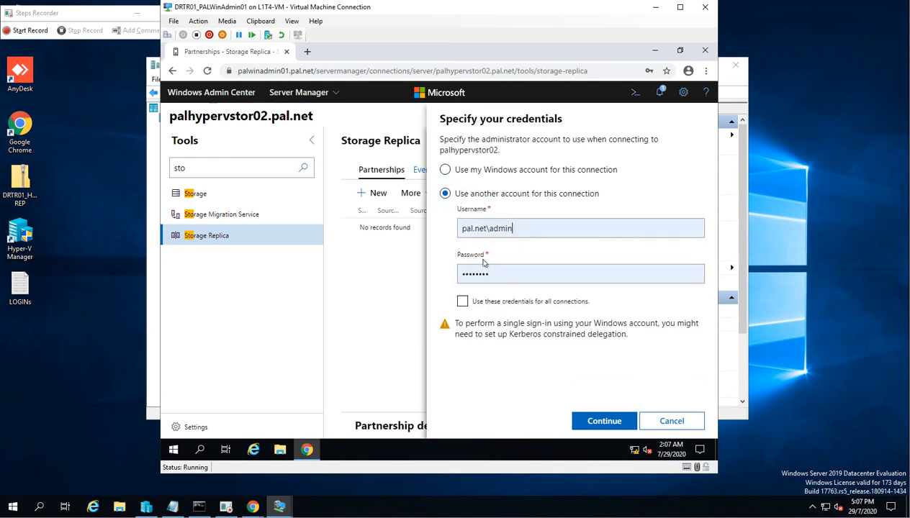
left_click(594, 425)
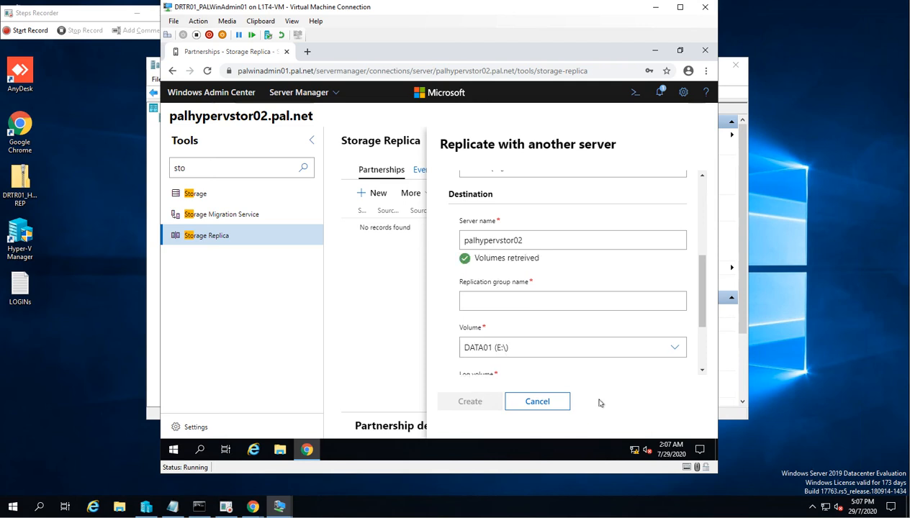
Name the destination replication group S_REP01
left_click(583, 303)
scroll(584, 306, "up", 2)
scroll(585, 306, "up", 1)
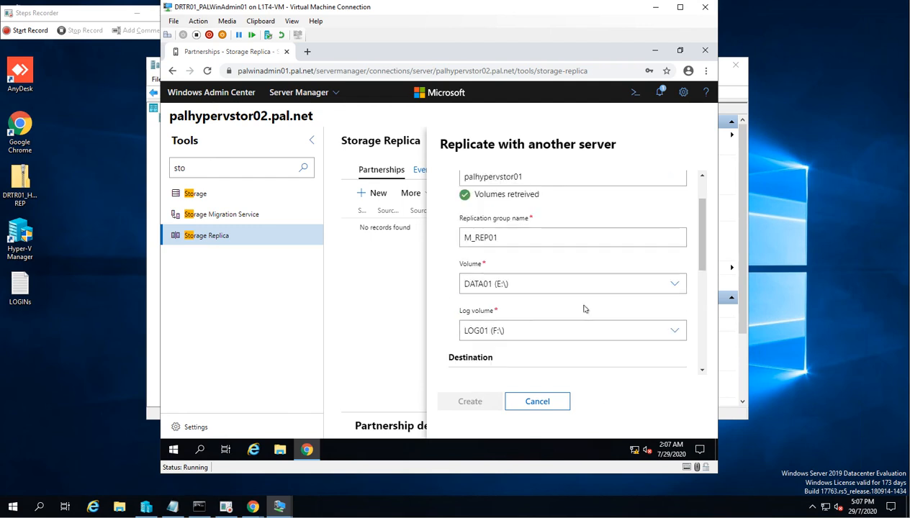
scroll(584, 308, "down", 3)
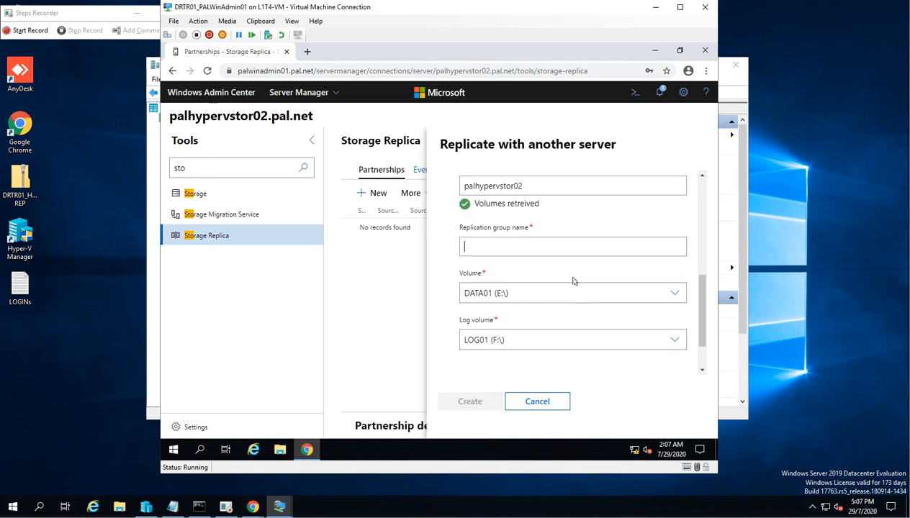
type("S")
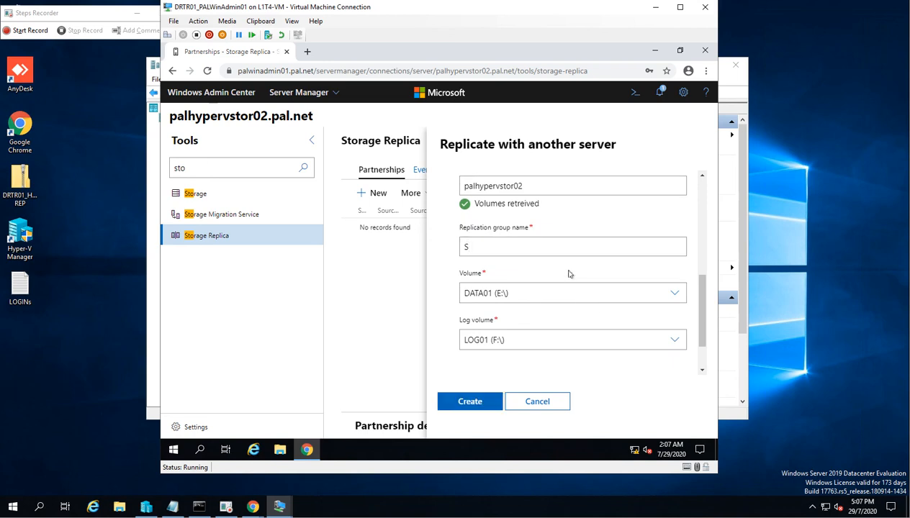
type("_REP01")
Check the destination volume choices, keep DATA01 (E:\) with LOG01 (F:\) as log volume, and create the replication partnership
left_click(676, 297)
left_click(678, 297)
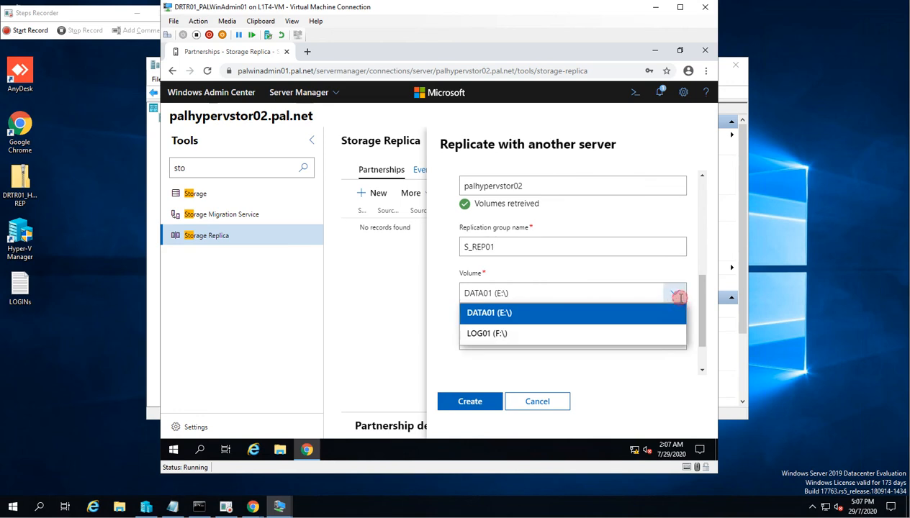
scroll(538, 314, "down", 1)
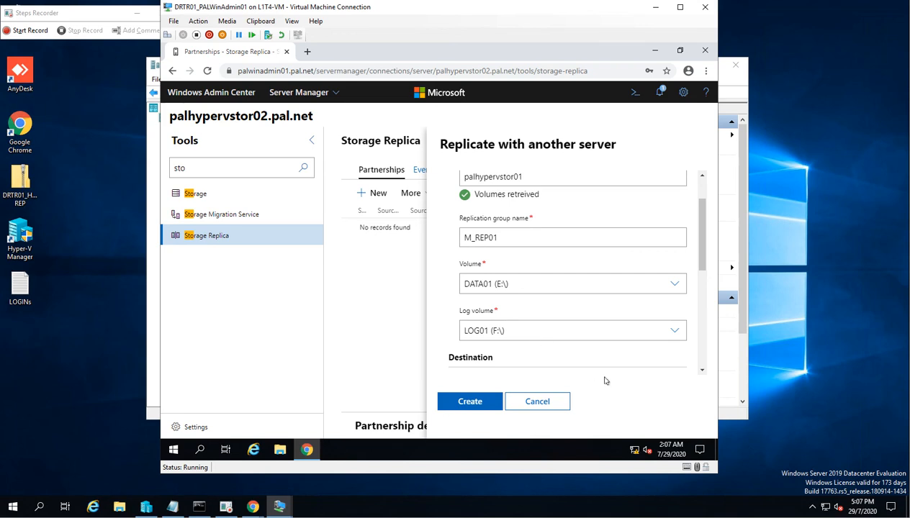
left_click(465, 404)
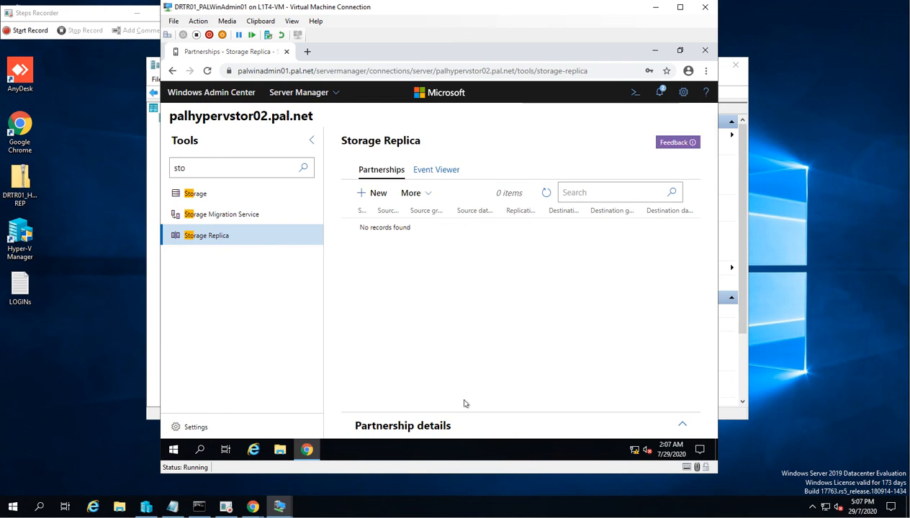
Check the notifications about the replication request and refresh the partnerships list to see the replication status
left_click(660, 96)
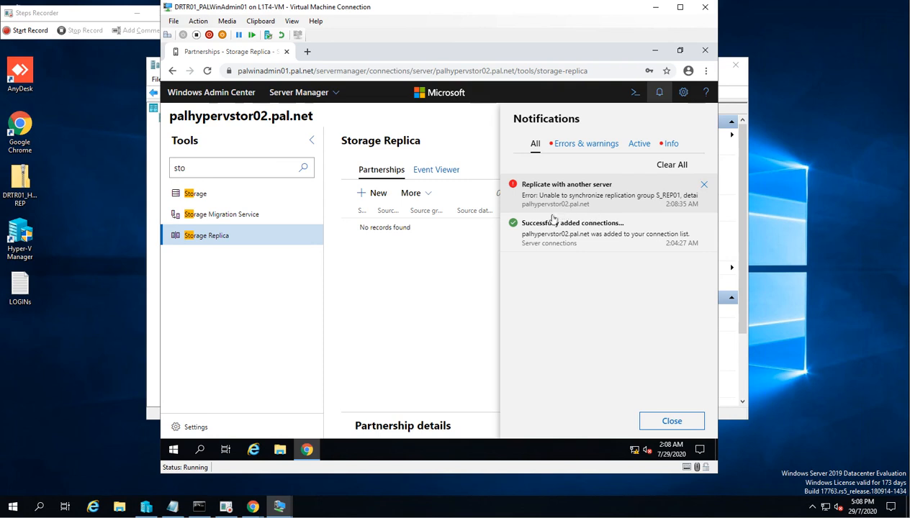
left_click(464, 276)
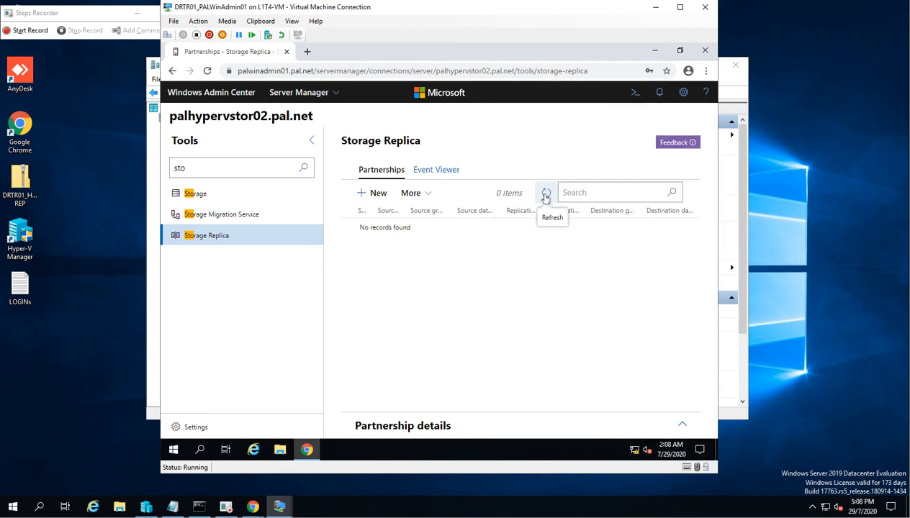
left_click(545, 195)
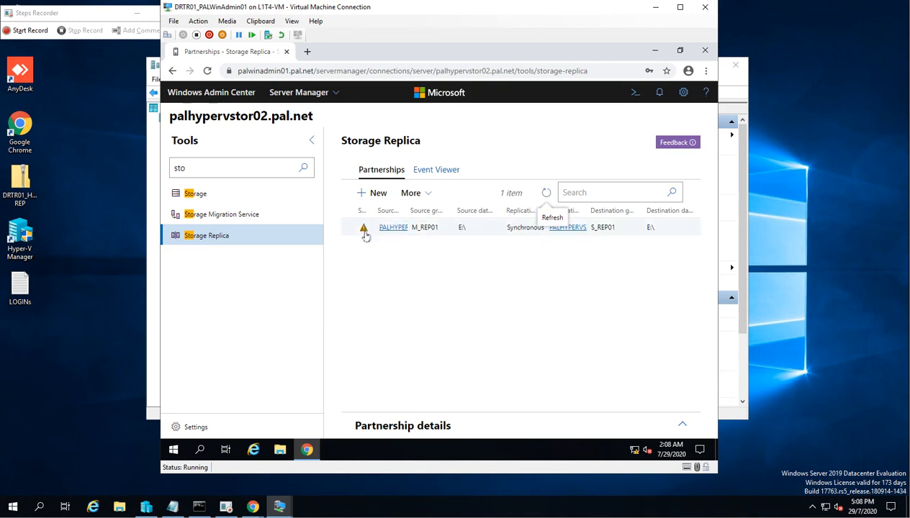
left_click(548, 194)
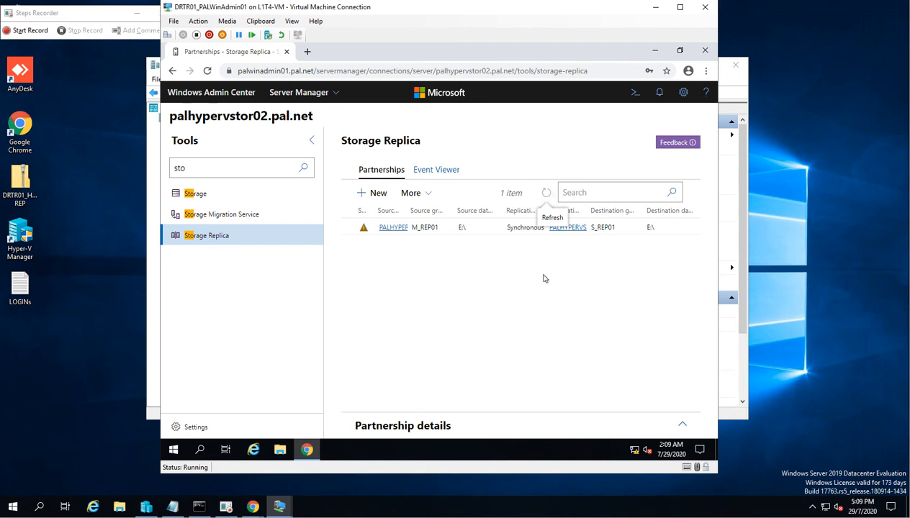
left_click(465, 294)
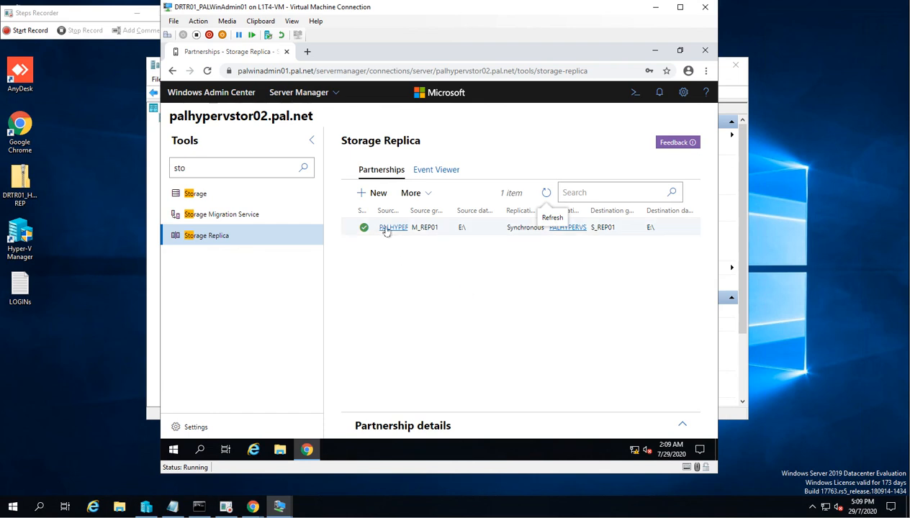
Widen the source and destination node columns and review the replication group details of the M_REP01 to S_REP01 partnership
left_click_drag(407, 213, 442, 218)
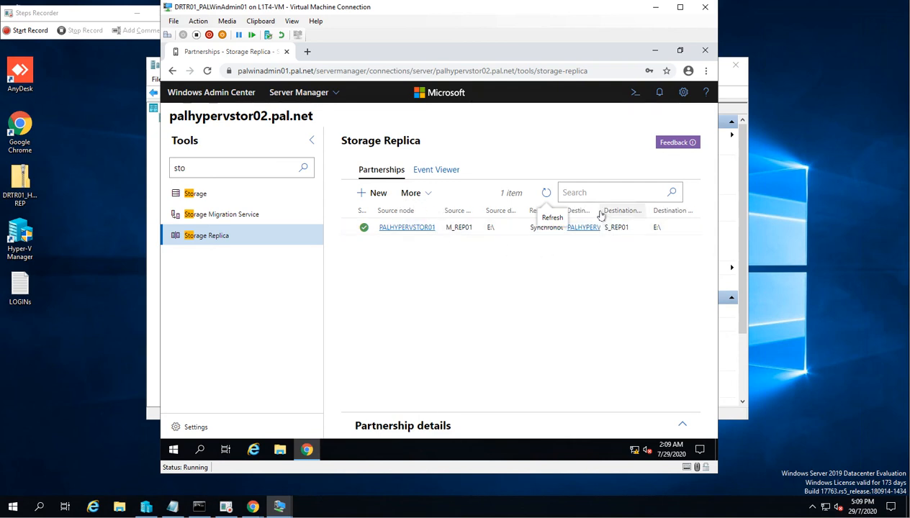
left_click_drag(600, 210, 623, 208)
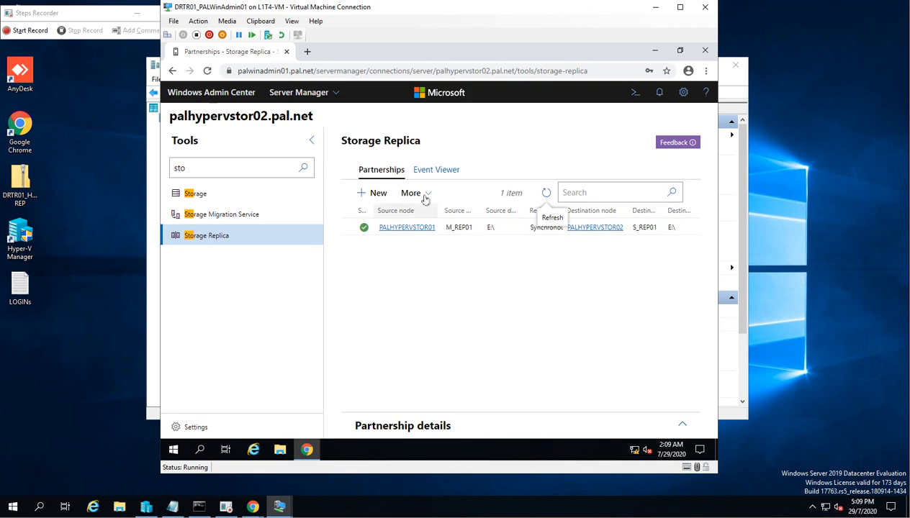
left_click(503, 232)
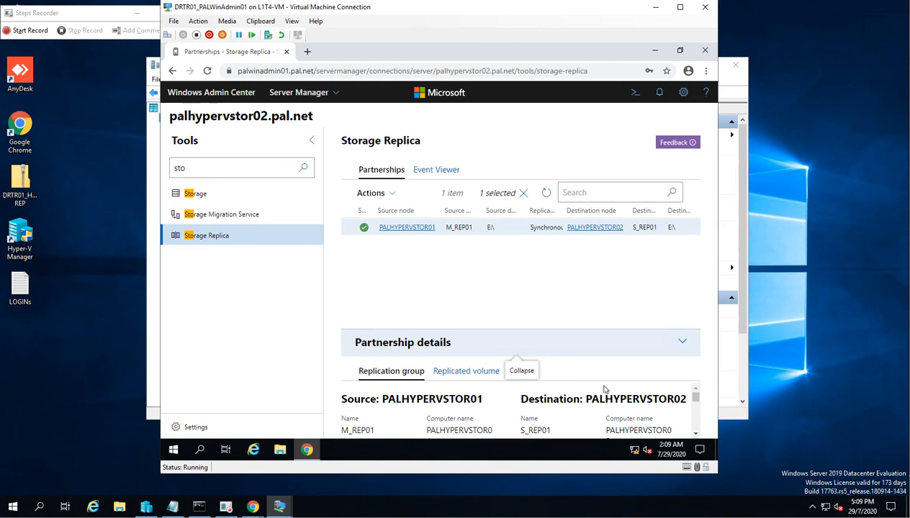
left_click(695, 433)
left_click(695, 433)
left_click(695, 433)
left_click(695, 433)
left_click(695, 433)
left_click(695, 433)
left_click(695, 433)
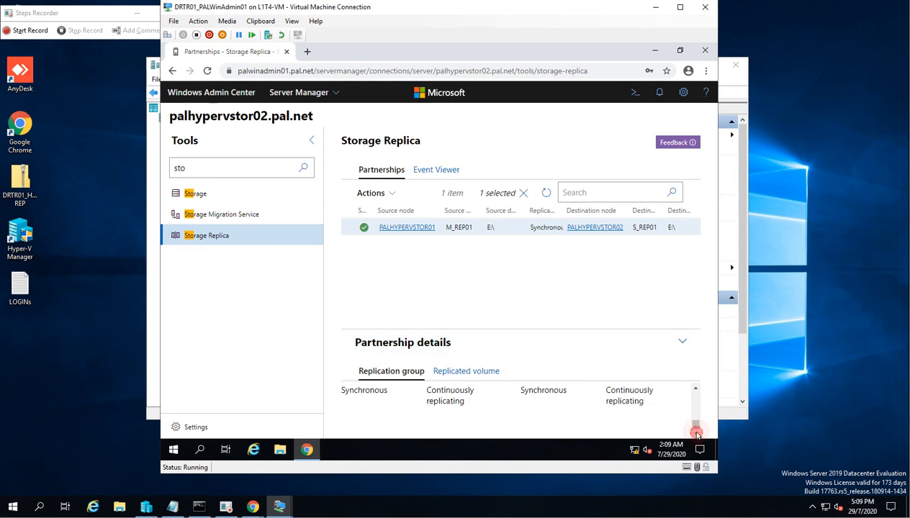
left_click(695, 388)
left_click(695, 388)
left_click(695, 388)
left_click(696, 389)
left_click(695, 389)
left_click(695, 388)
left_click(695, 388)
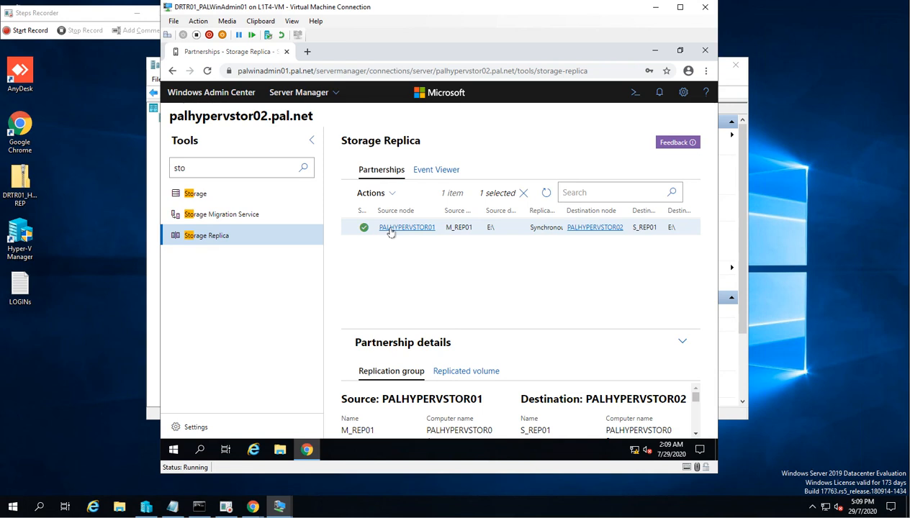
Suspend the S_REP01 replication partnership and resume it
left_click(516, 228)
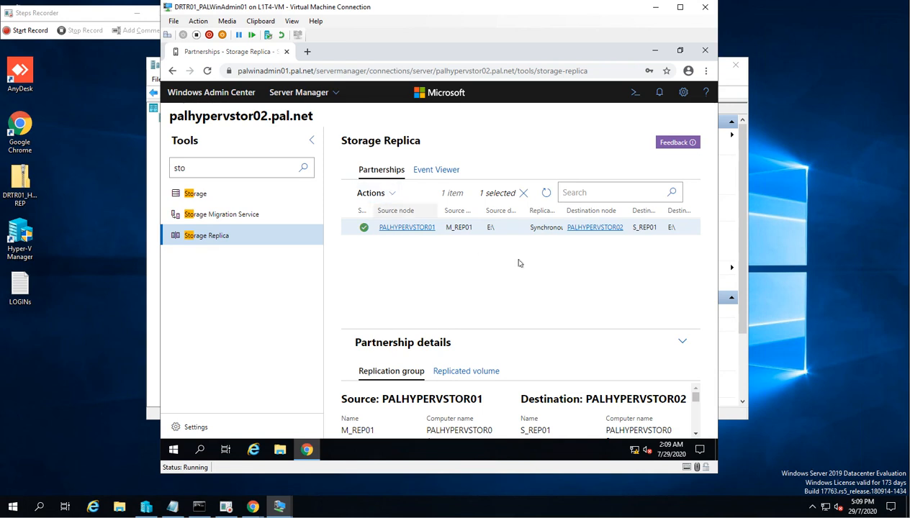
left_click(392, 192)
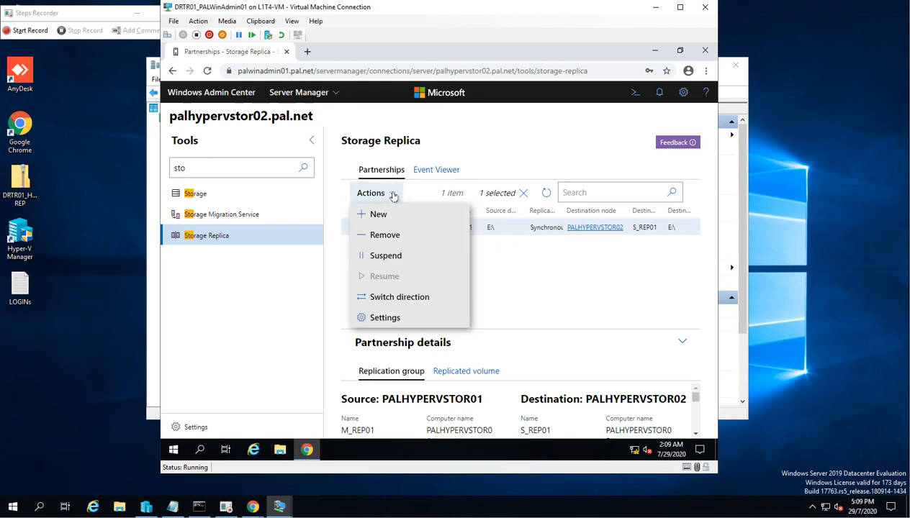
left_click(396, 260)
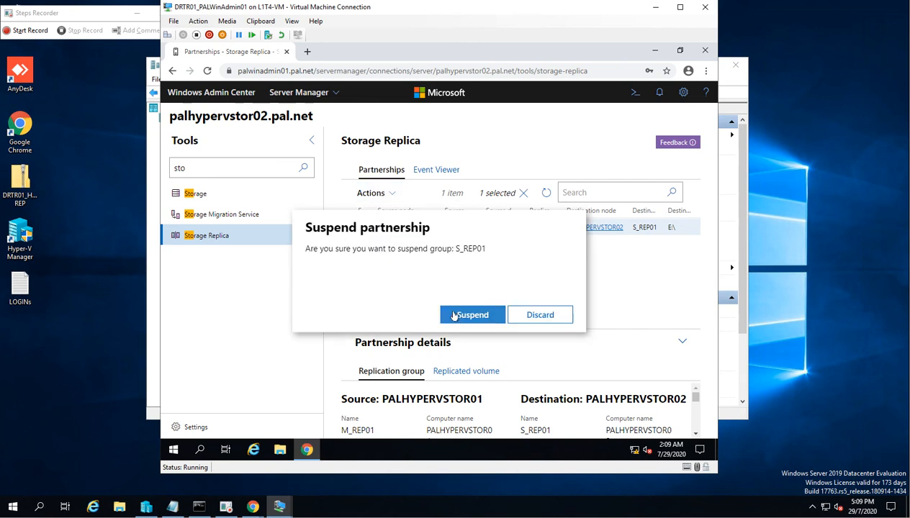
left_click(454, 315)
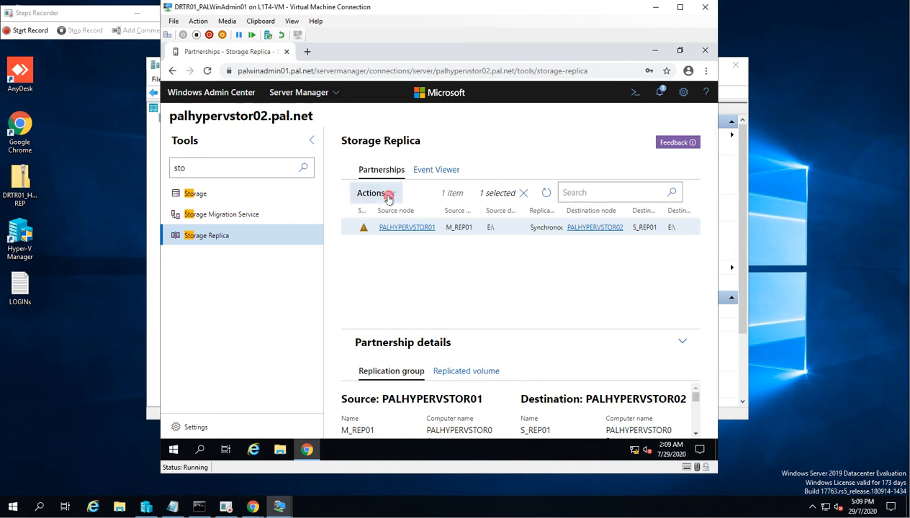
left_click(389, 196)
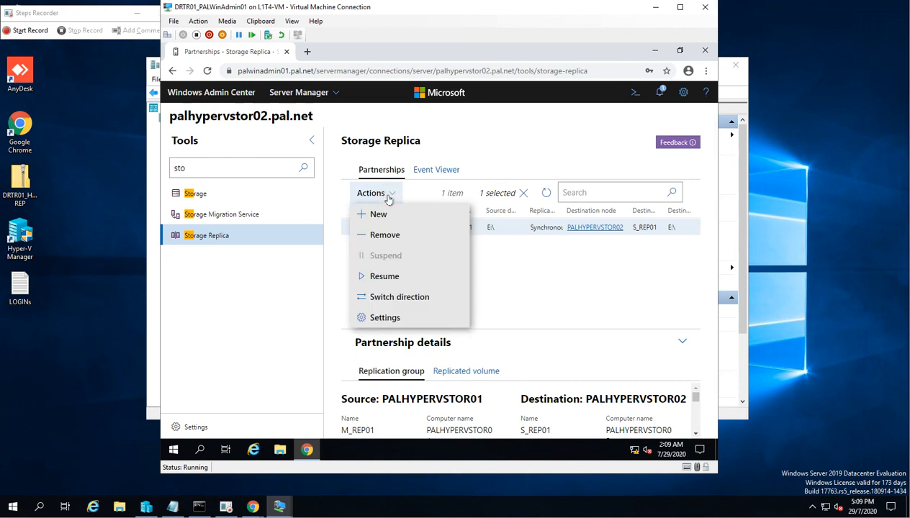
left_click(384, 277)
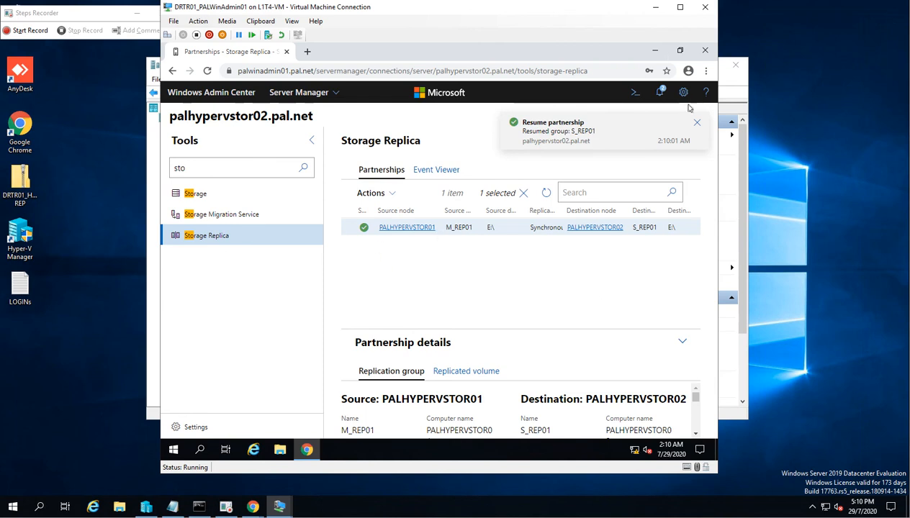
Switch to Hyper-V Manager, connect to the DRTR01_PALHyperVStor01 virtual machine and sign in as admin with the account password
left_click(655, 7)
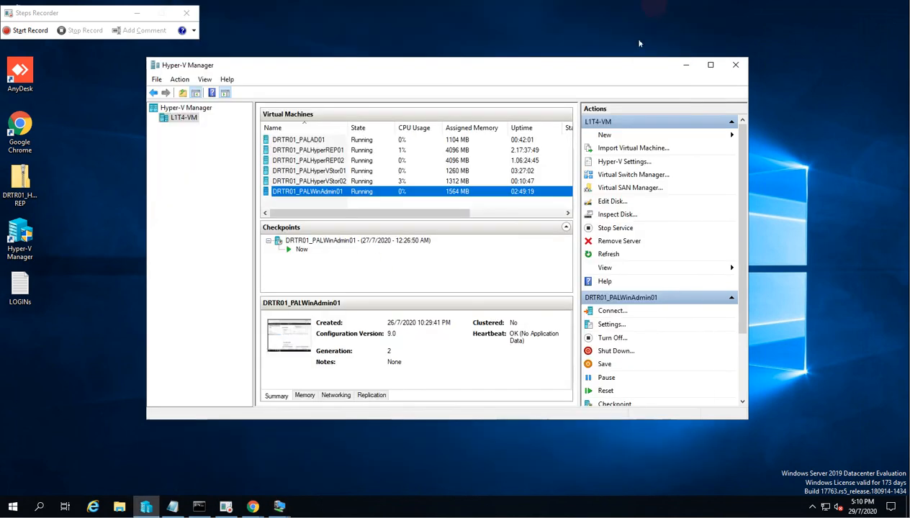
left_click(324, 172)
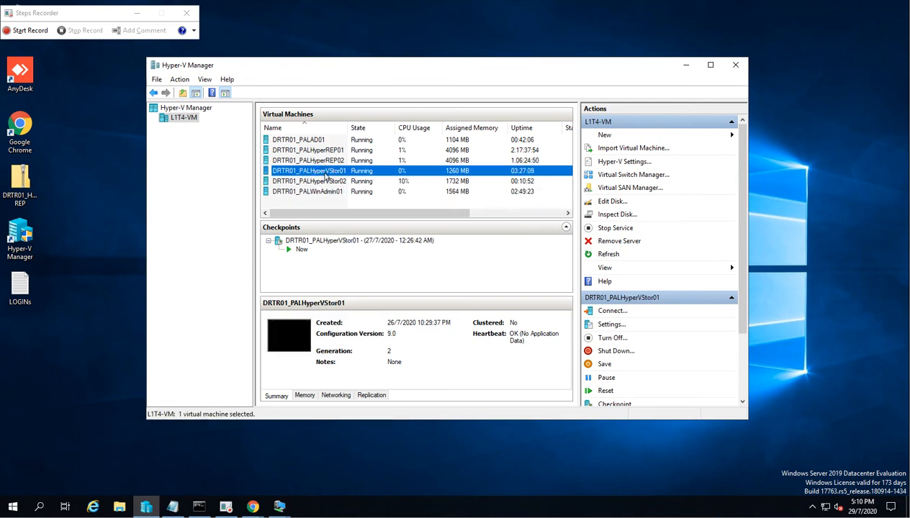
double_click(324, 173)
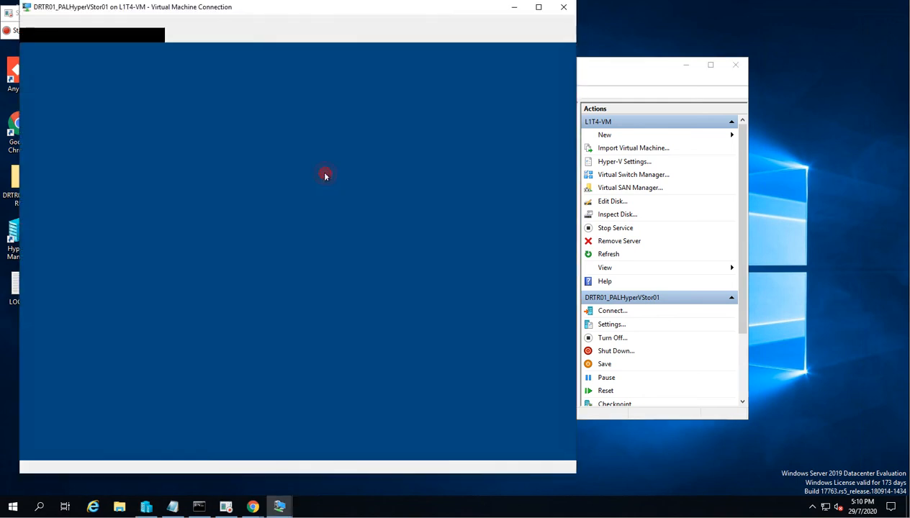
left_click(25, 35)
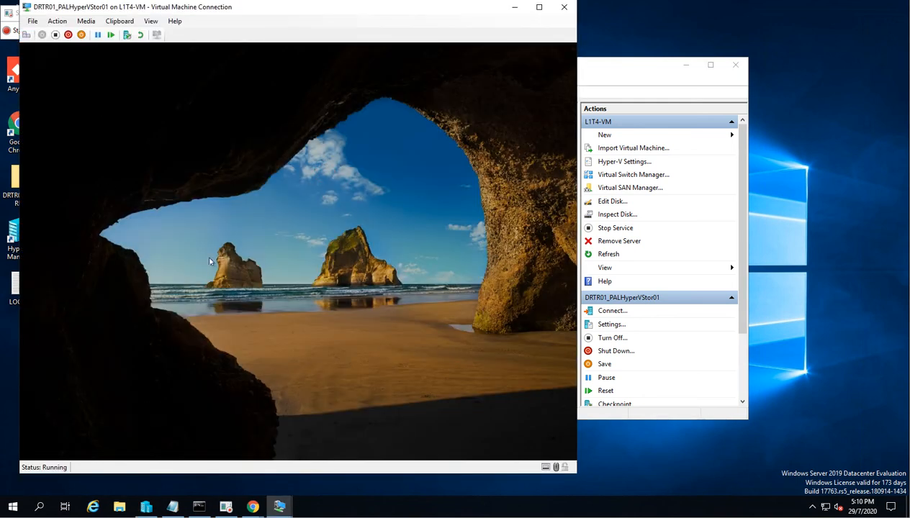
type("****")
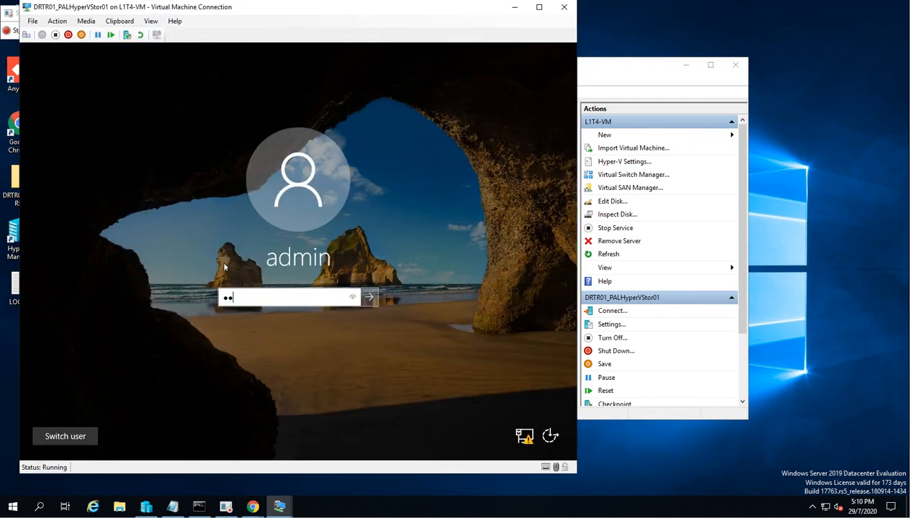
type("****")
key("Return")
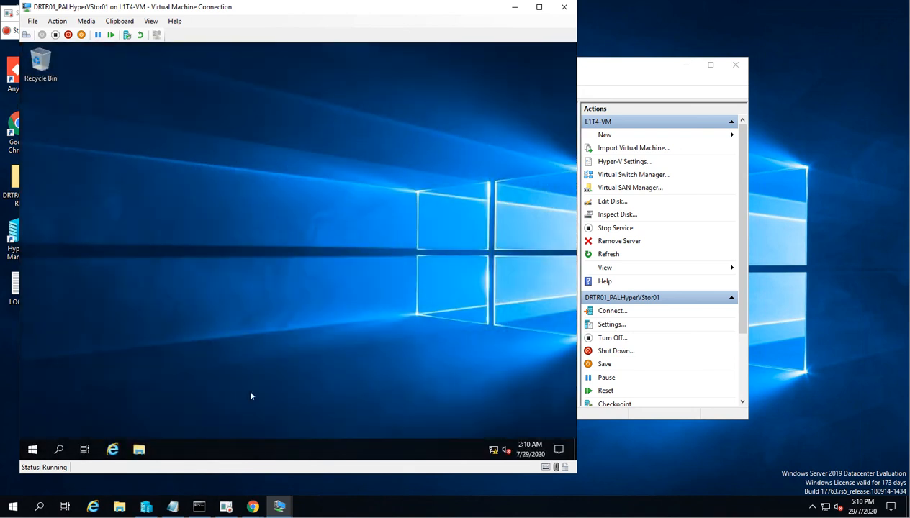
Examine the files on the DATA01 (E:) drive of the source server in File Explorer and return to This PC
left_click(139, 450)
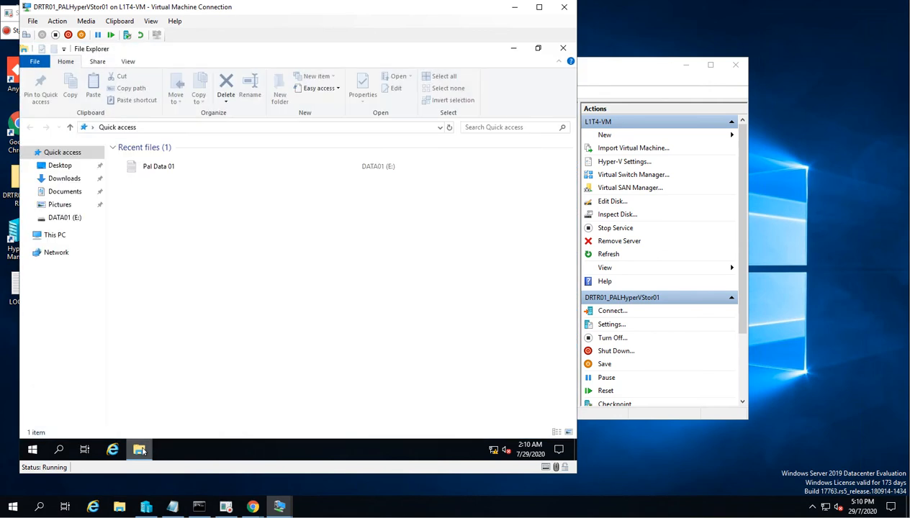
left_click(54, 235)
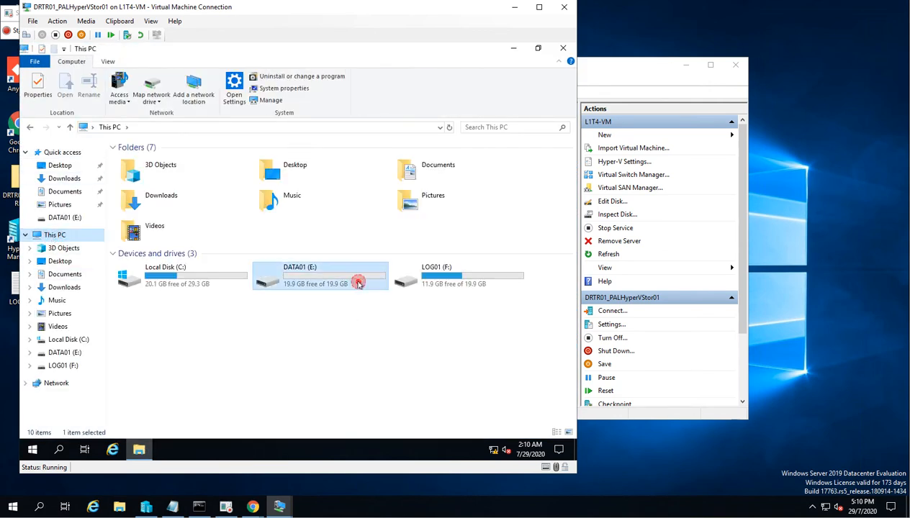
double_click(364, 287)
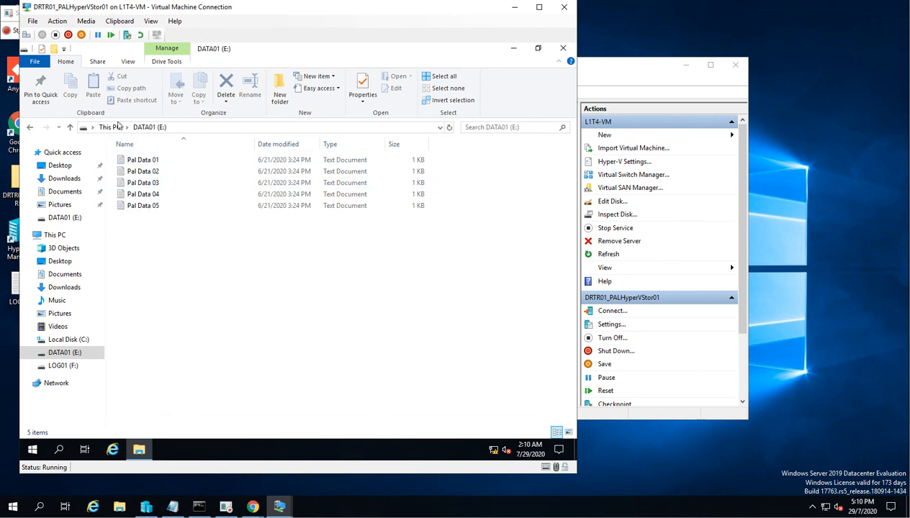
left_click(28, 126)
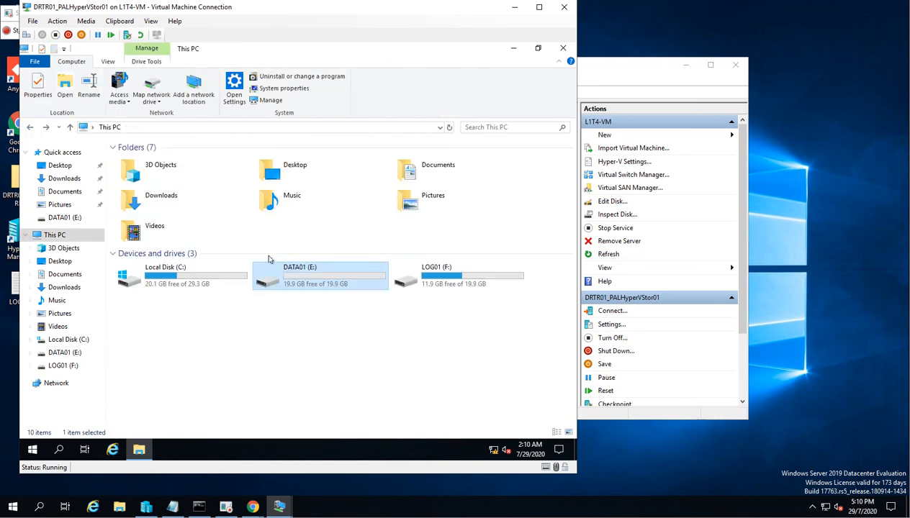
Examine the contents of the LOG01 (F:) and DATA01 (E:) drives on the source server and return to This PC
double_click(416, 279)
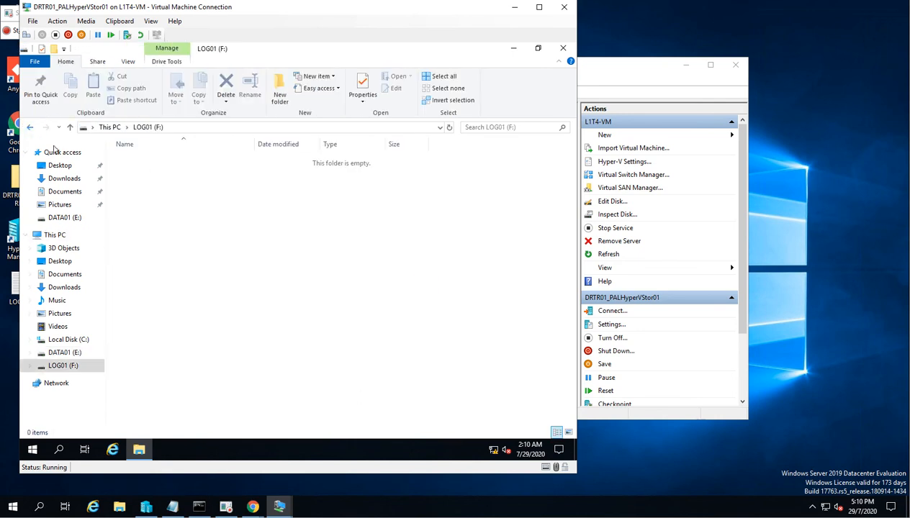
left_click(29, 127)
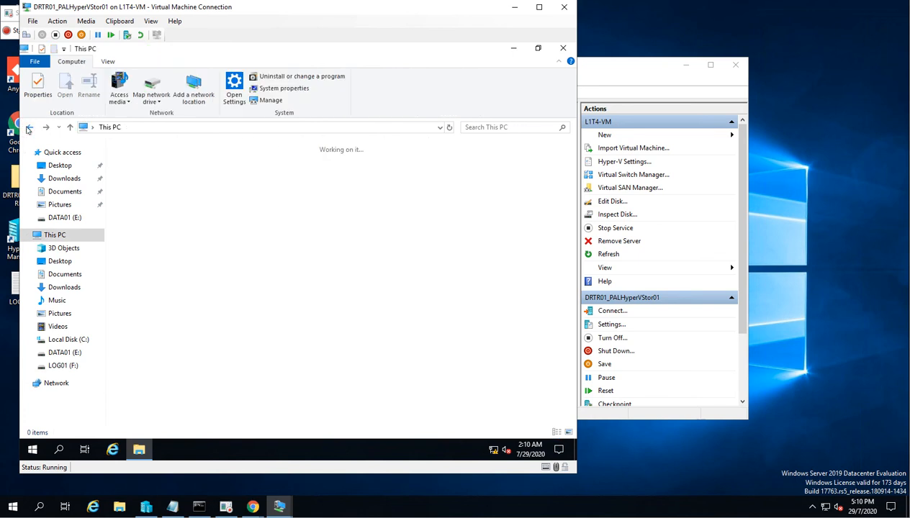
double_click(305, 287)
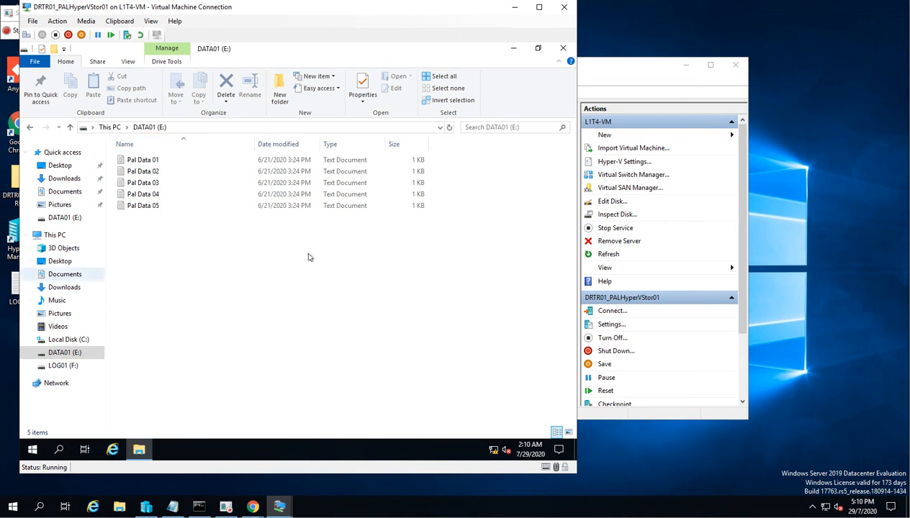
left_click(29, 127)
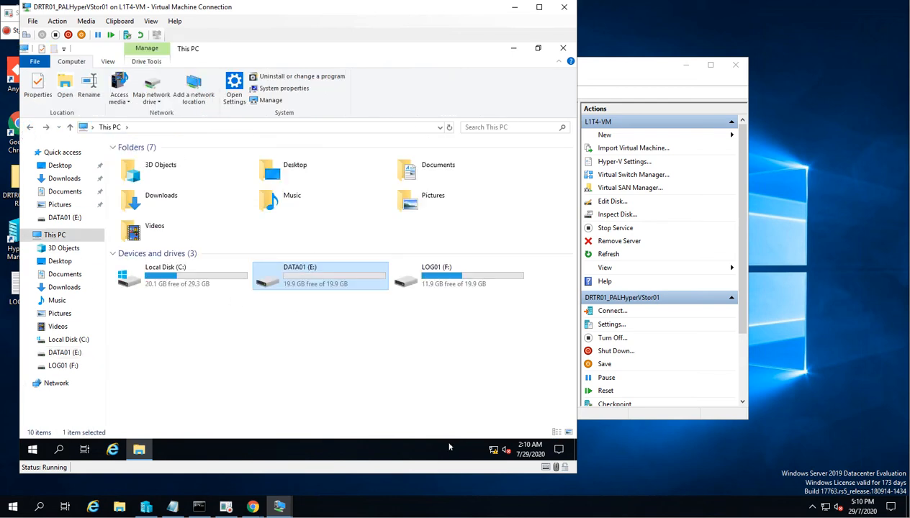
left_click(418, 408)
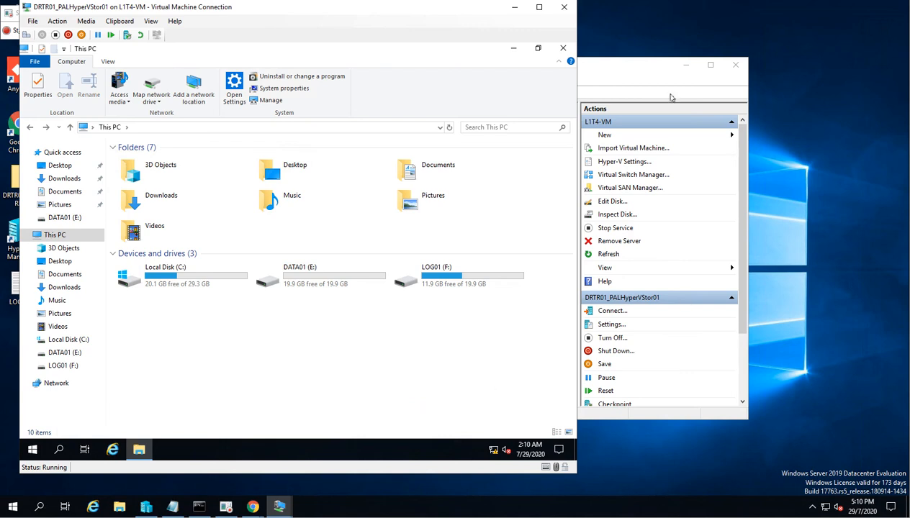
Move Hyper-V Manager aside, connect to the DRTR01_PALHyperVStor02 virtual machine and place its window beside the source server's
left_click(633, 72)
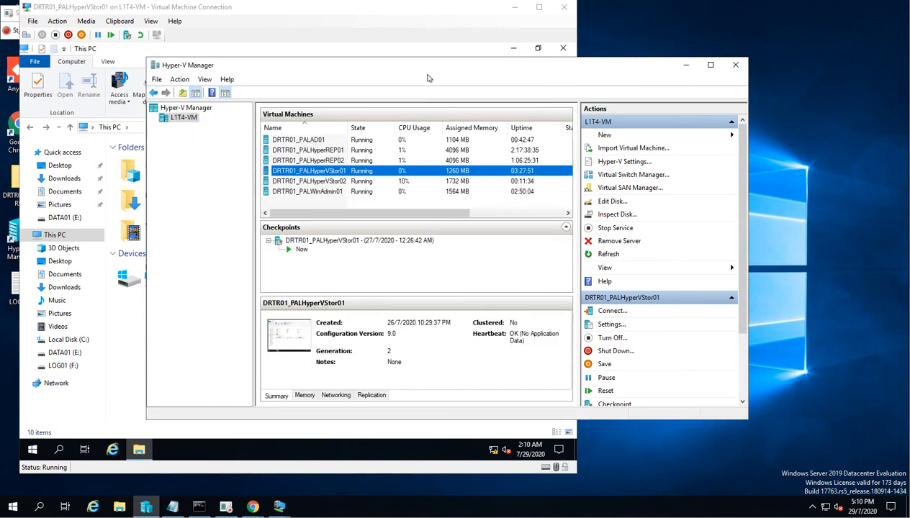
left_click_drag(430, 67, 641, 63)
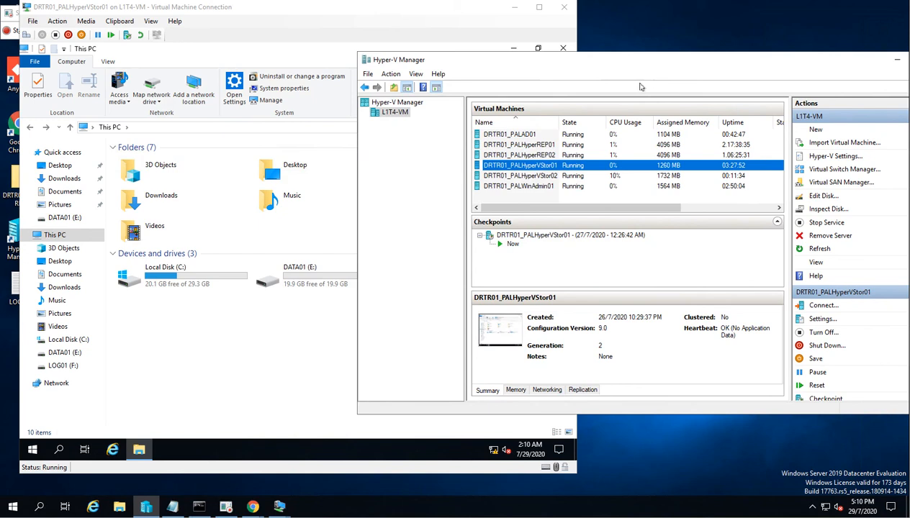
double_click(551, 175)
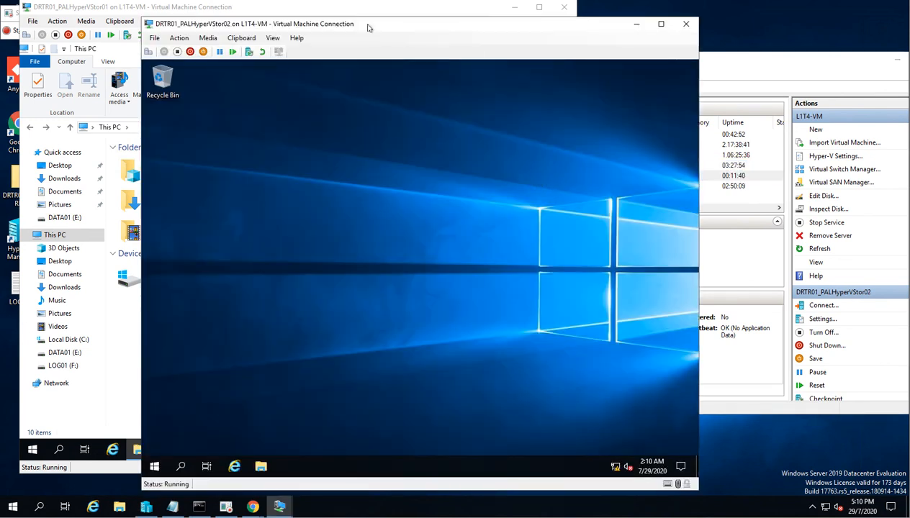
left_click_drag(367, 27, 479, 11)
Try to open DATA01 (E:) on the destination server, check LOG01 (F:), and return to the source server's drive overview
left_click(373, 449)
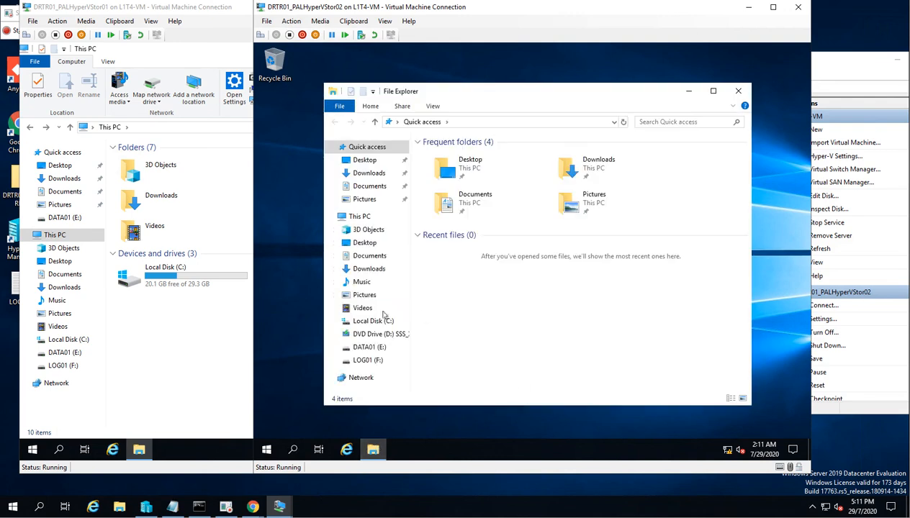
left_click(357, 215)
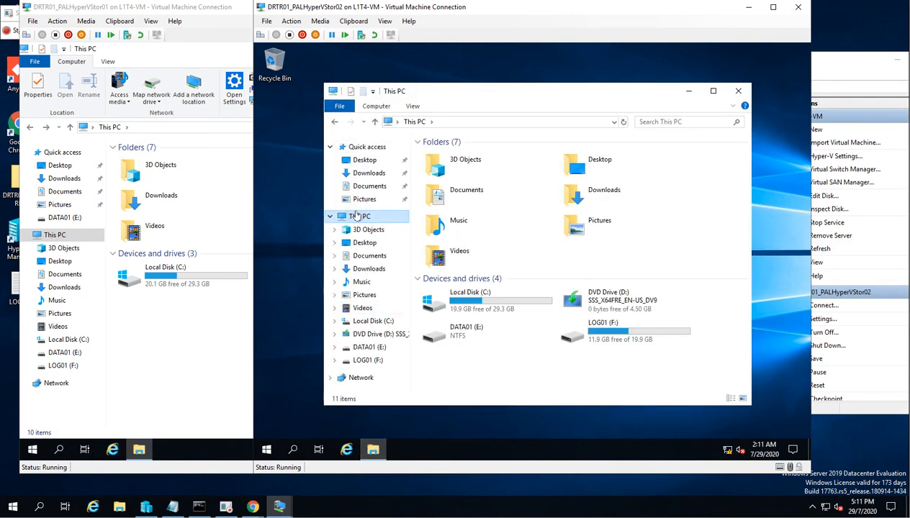
double_click(471, 338)
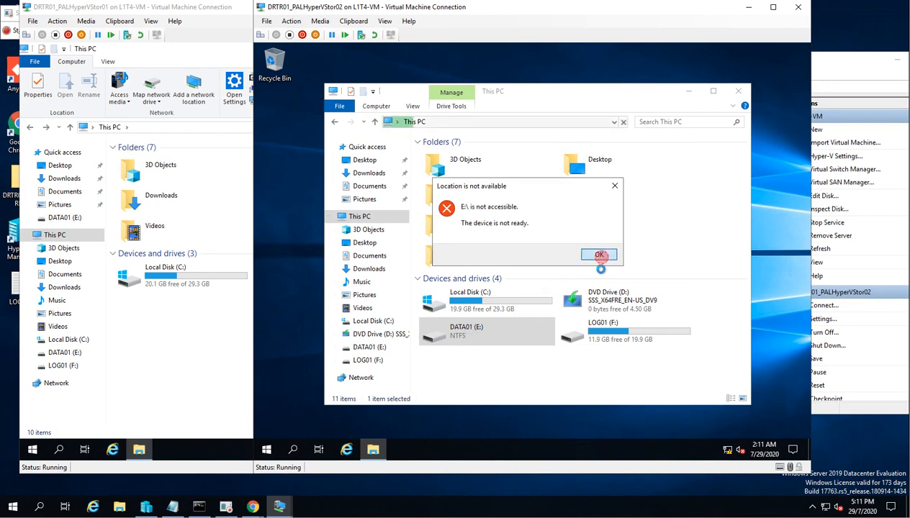
left_click(598, 254)
double_click(605, 337)
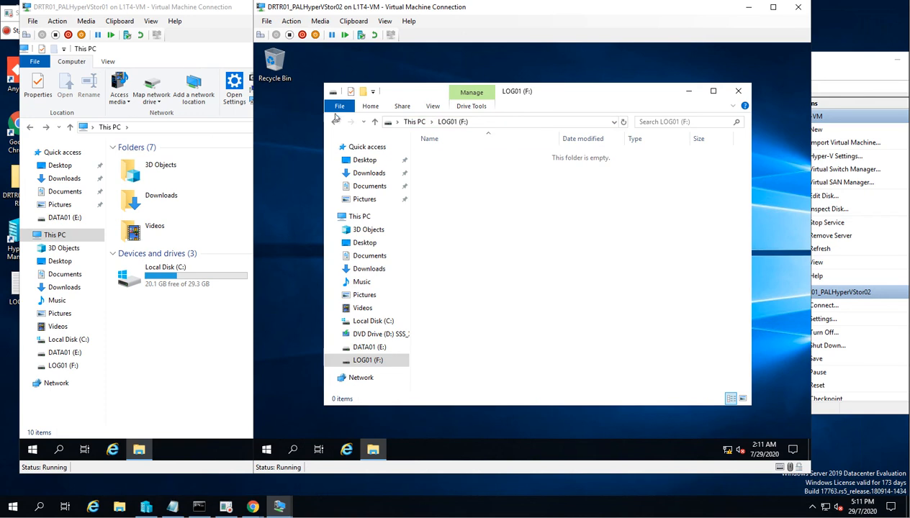
left_click(331, 123)
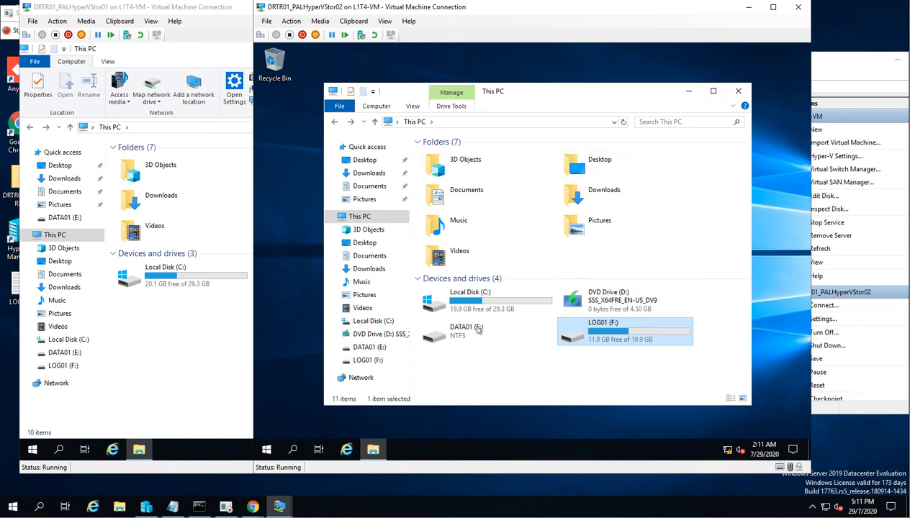
left_click(160, 315)
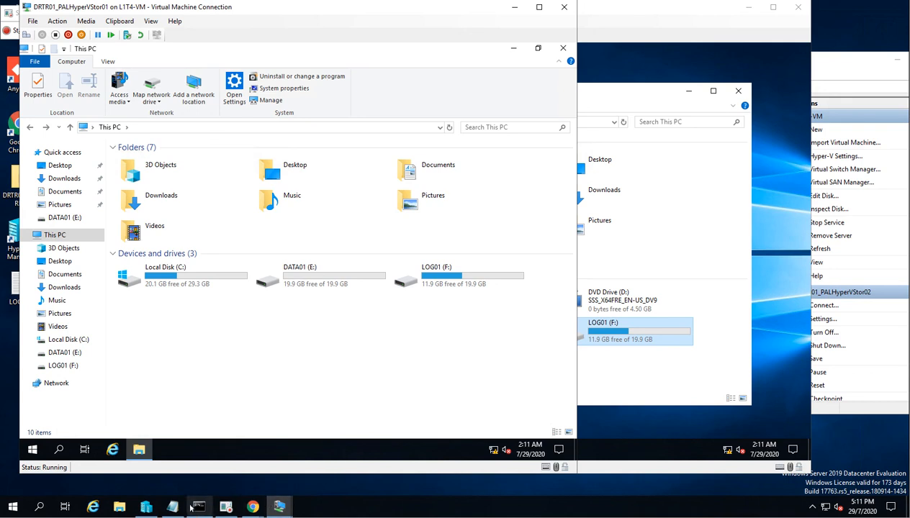
Switch to Windows Admin Center on the DRTR01_PALWinAdmin01 machine and reverse the replication direction, making S_REP01 on PALHYPERVSTOR02 the source group
mouse_move(283, 506)
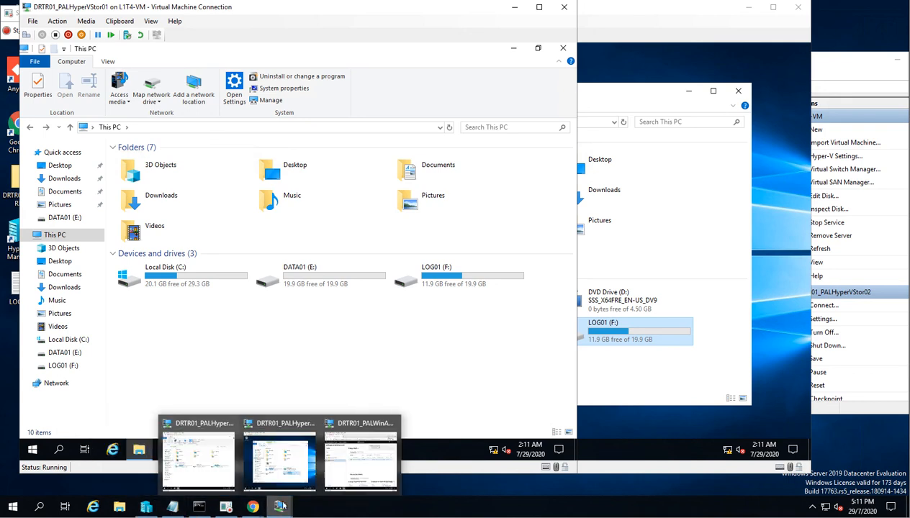
left_click(360, 457)
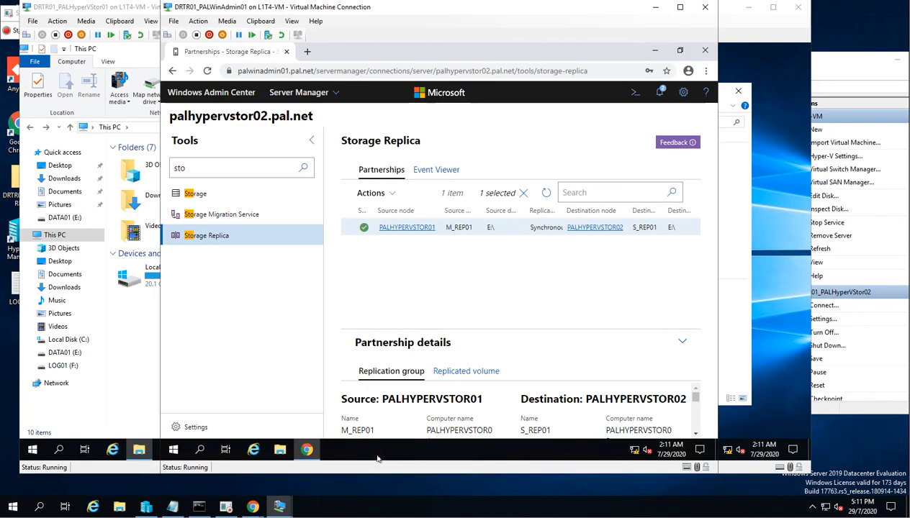
left_click(394, 194)
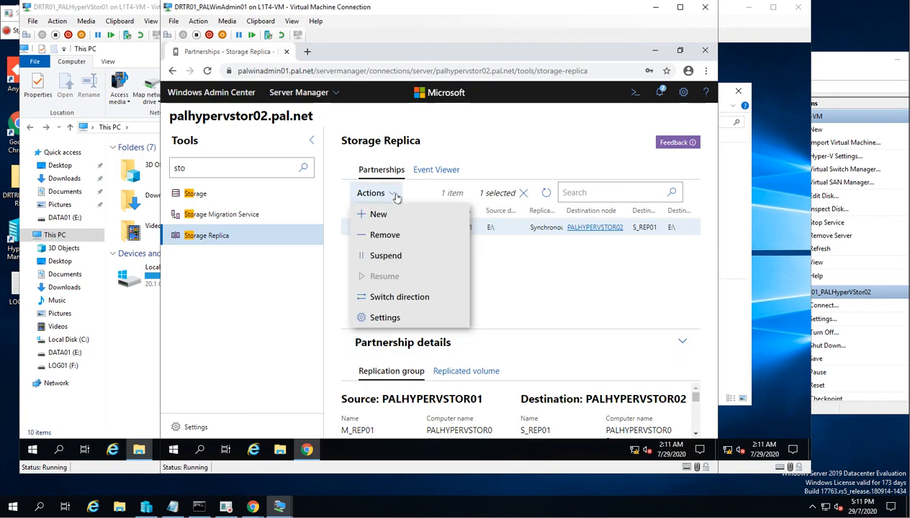
left_click(394, 298)
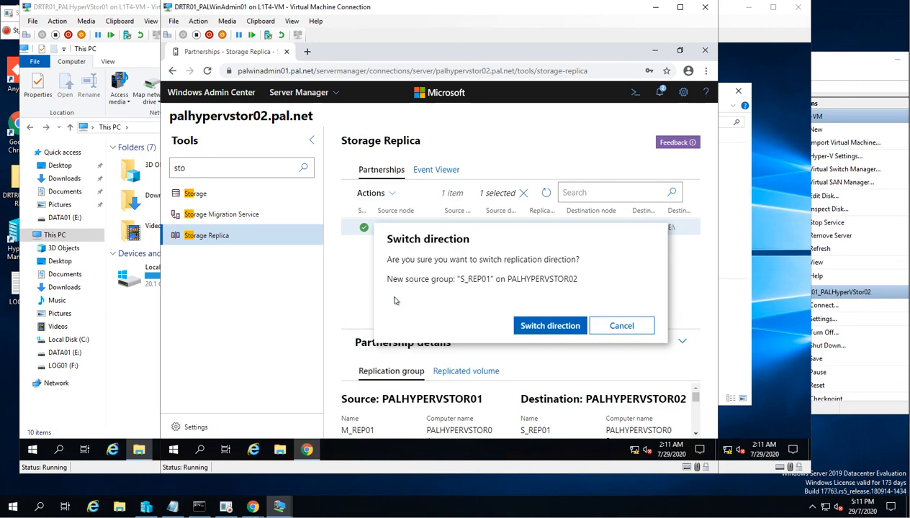
left_click(531, 328)
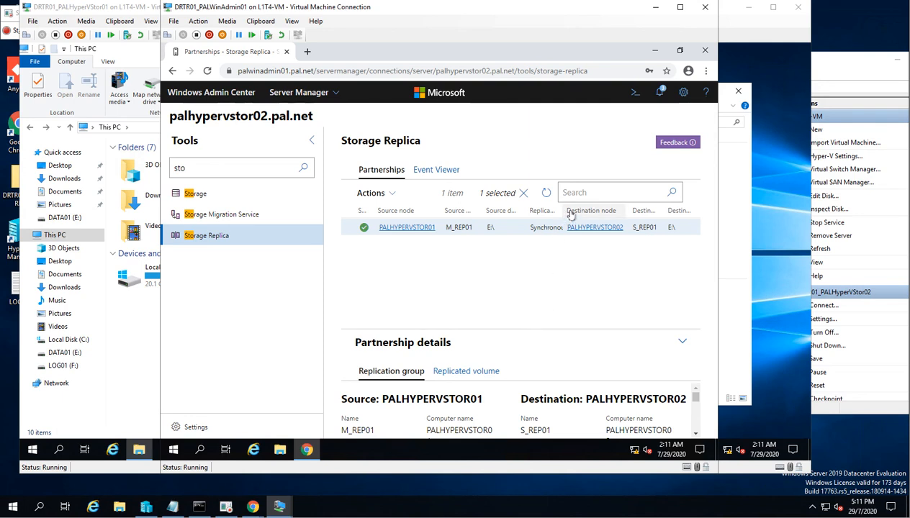
Check the notifications for the progress of the direction switch and refresh the Storage Replica partnerships list
left_click(658, 95)
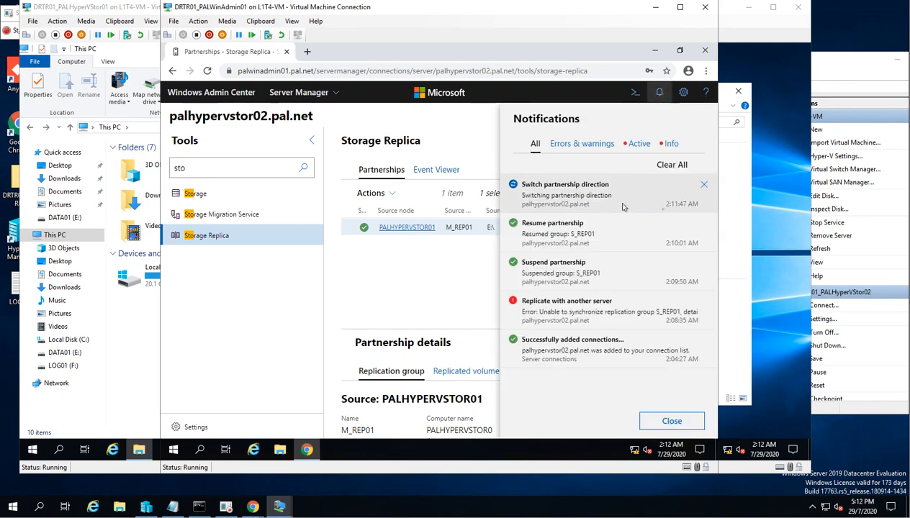
left_click(412, 287)
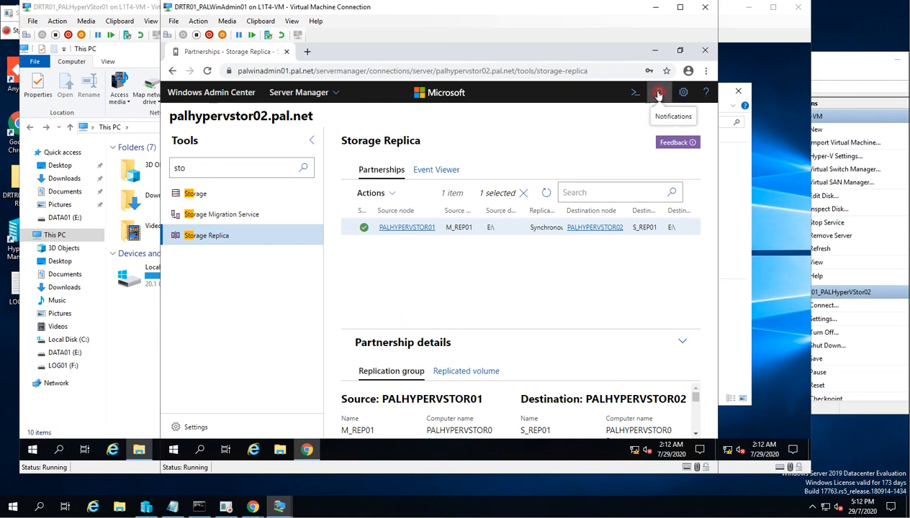
left_click(657, 93)
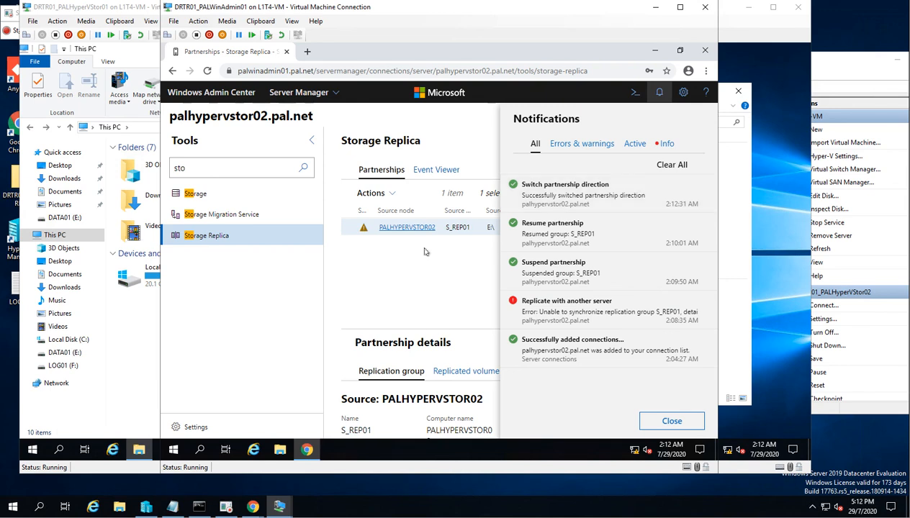
left_click(377, 267)
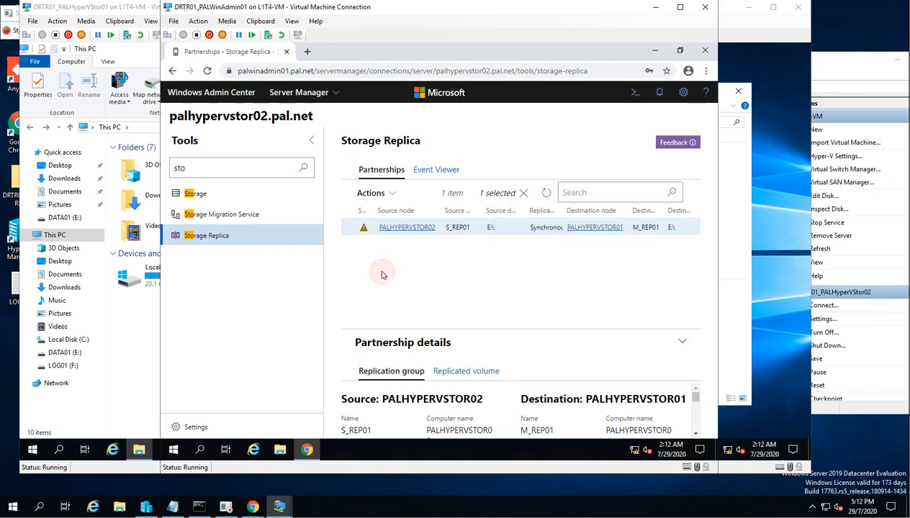
left_click(543, 195)
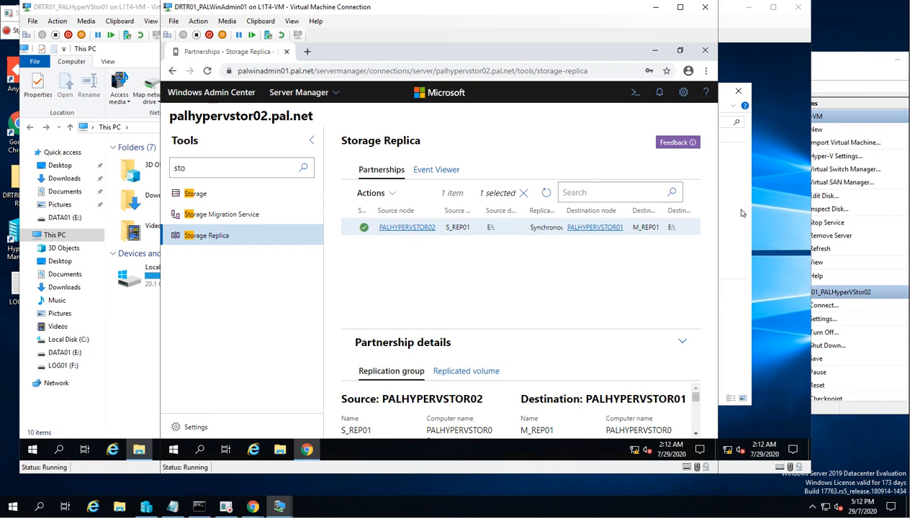
Inspect DATA01 (E:) on PALHyperVStor02, test access to DATA01 (E:) on PALHyperVStor01, and return to the PALHyperVStor02 window
left_click(776, 202)
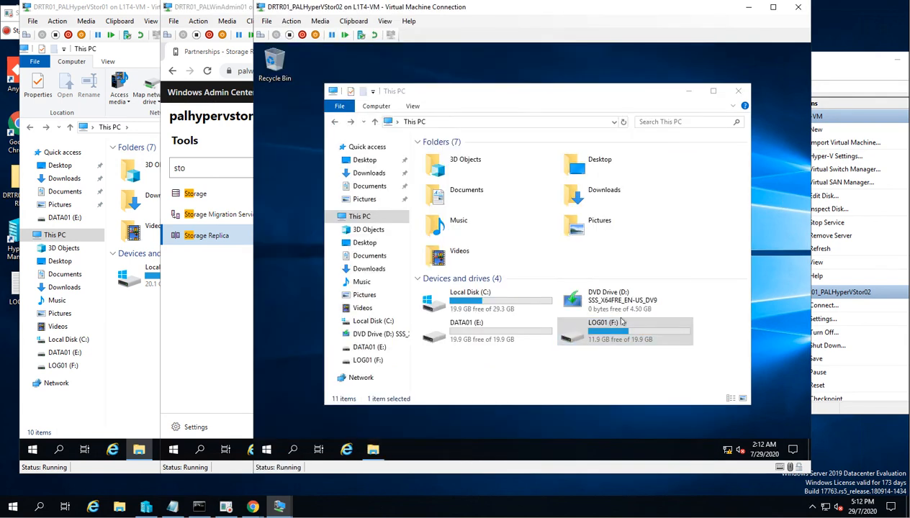
double_click(490, 330)
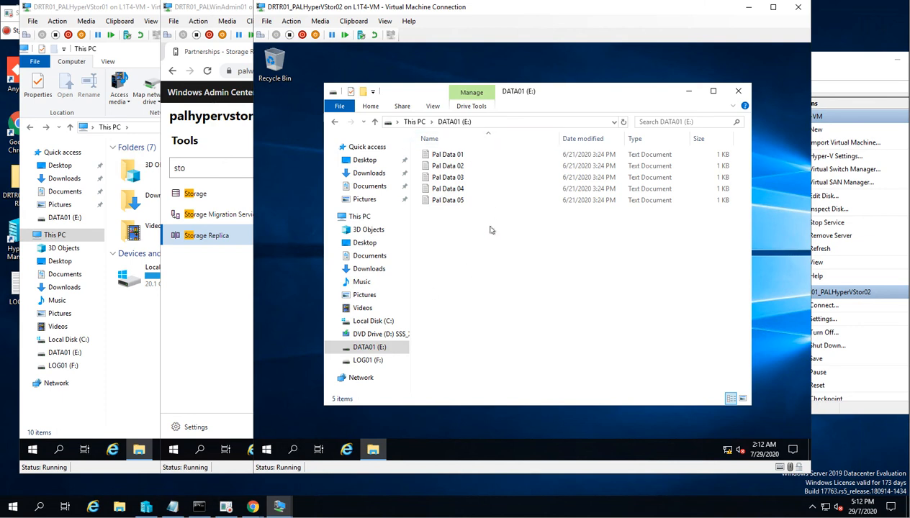
left_click(136, 368)
double_click(296, 273)
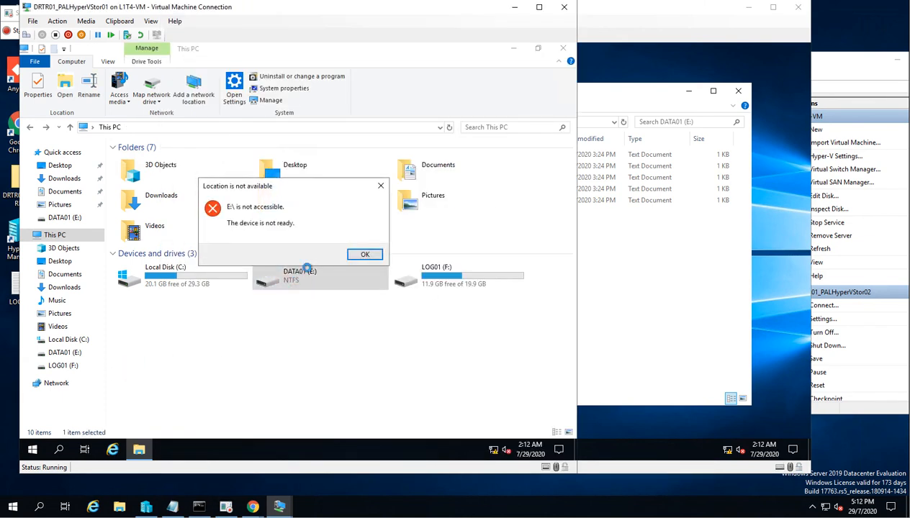
left_click(365, 254)
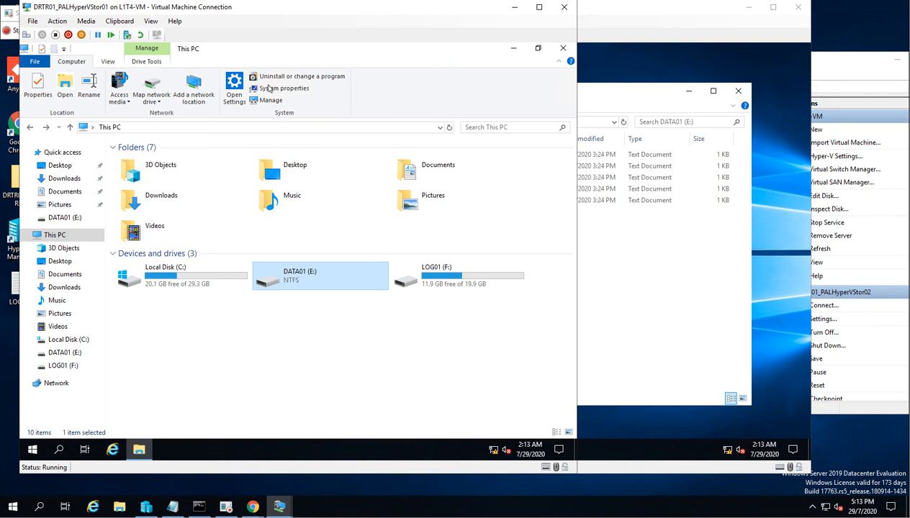
left_click(620, 369)
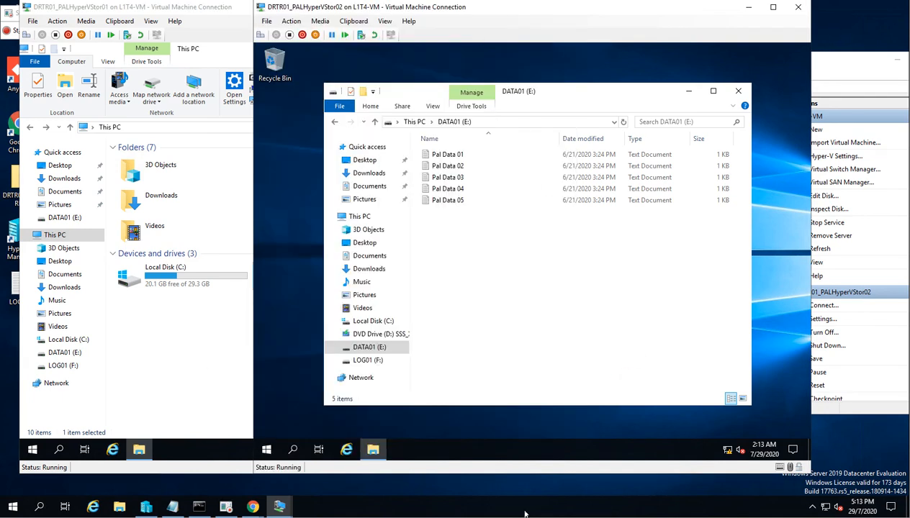